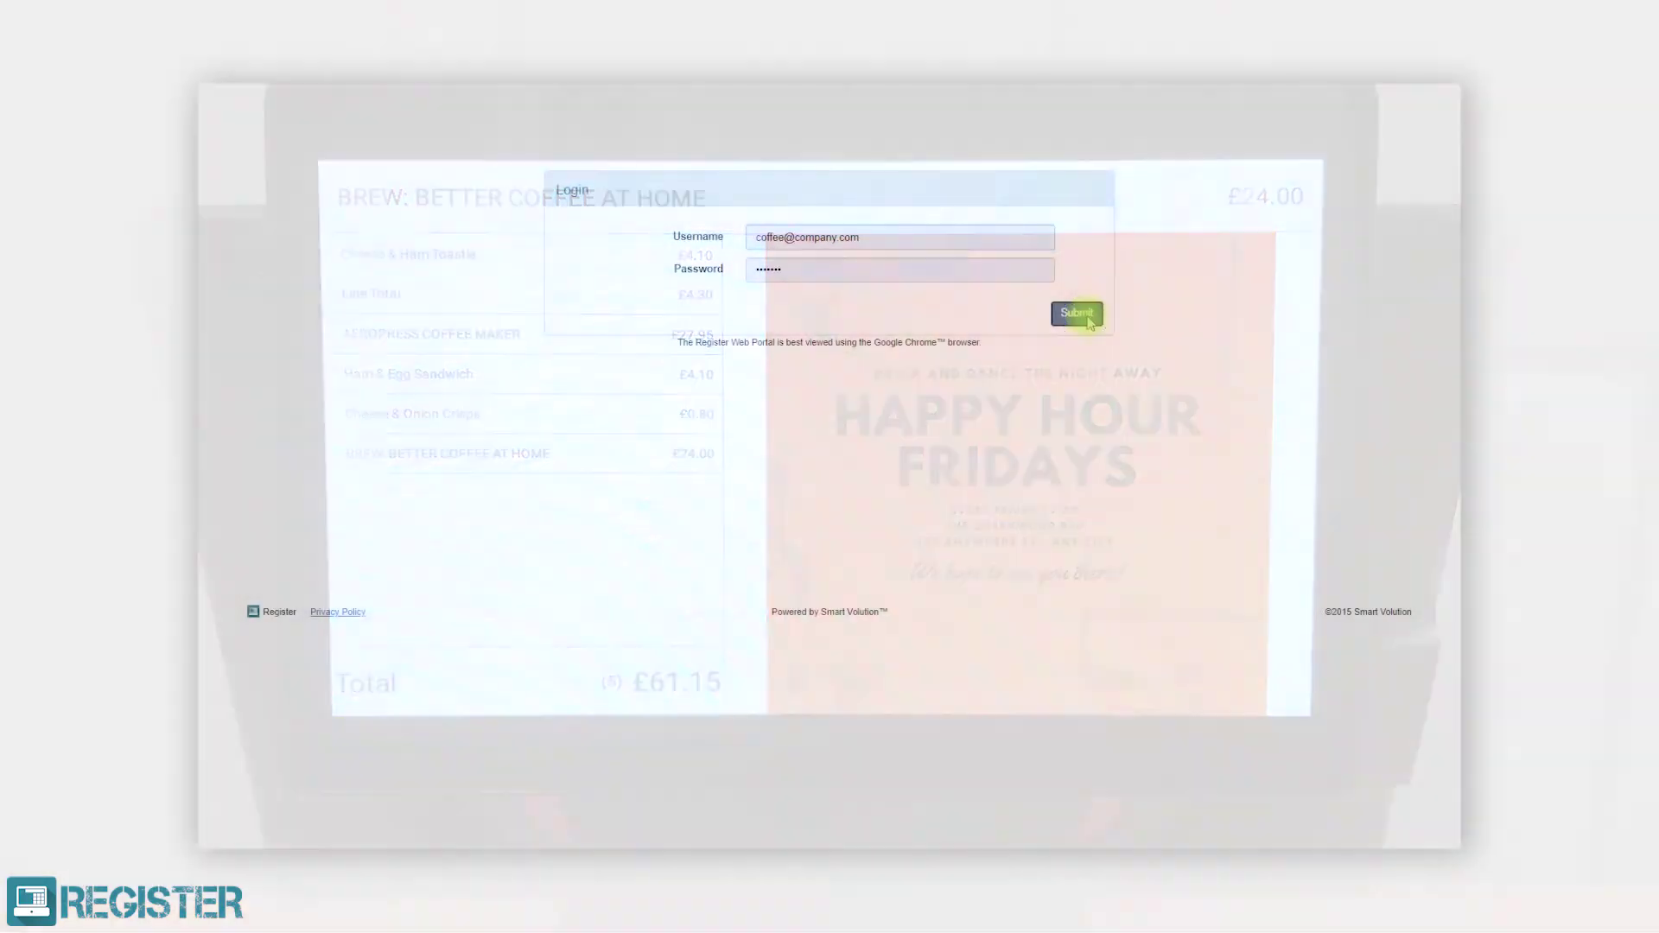
- Submit the portal login credentials to open the web portal dashboard
left_click(1081, 314)
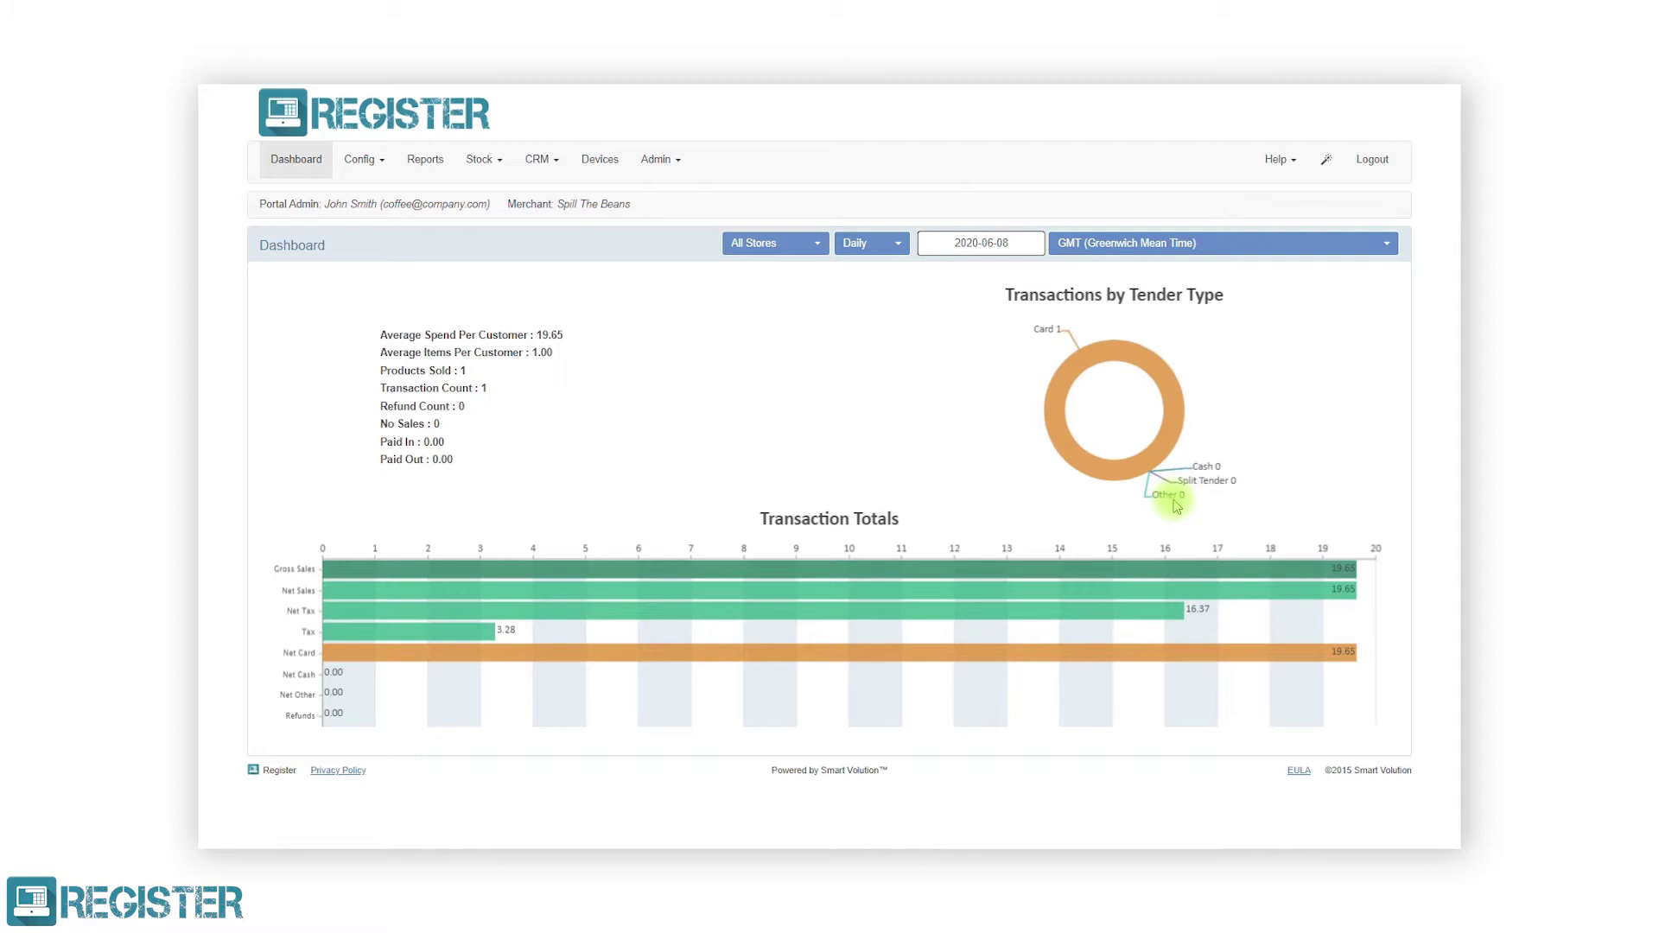
- Go to Config > Profiles and edit the Kensington Tills - Sunmi profile
left_click(362, 160)
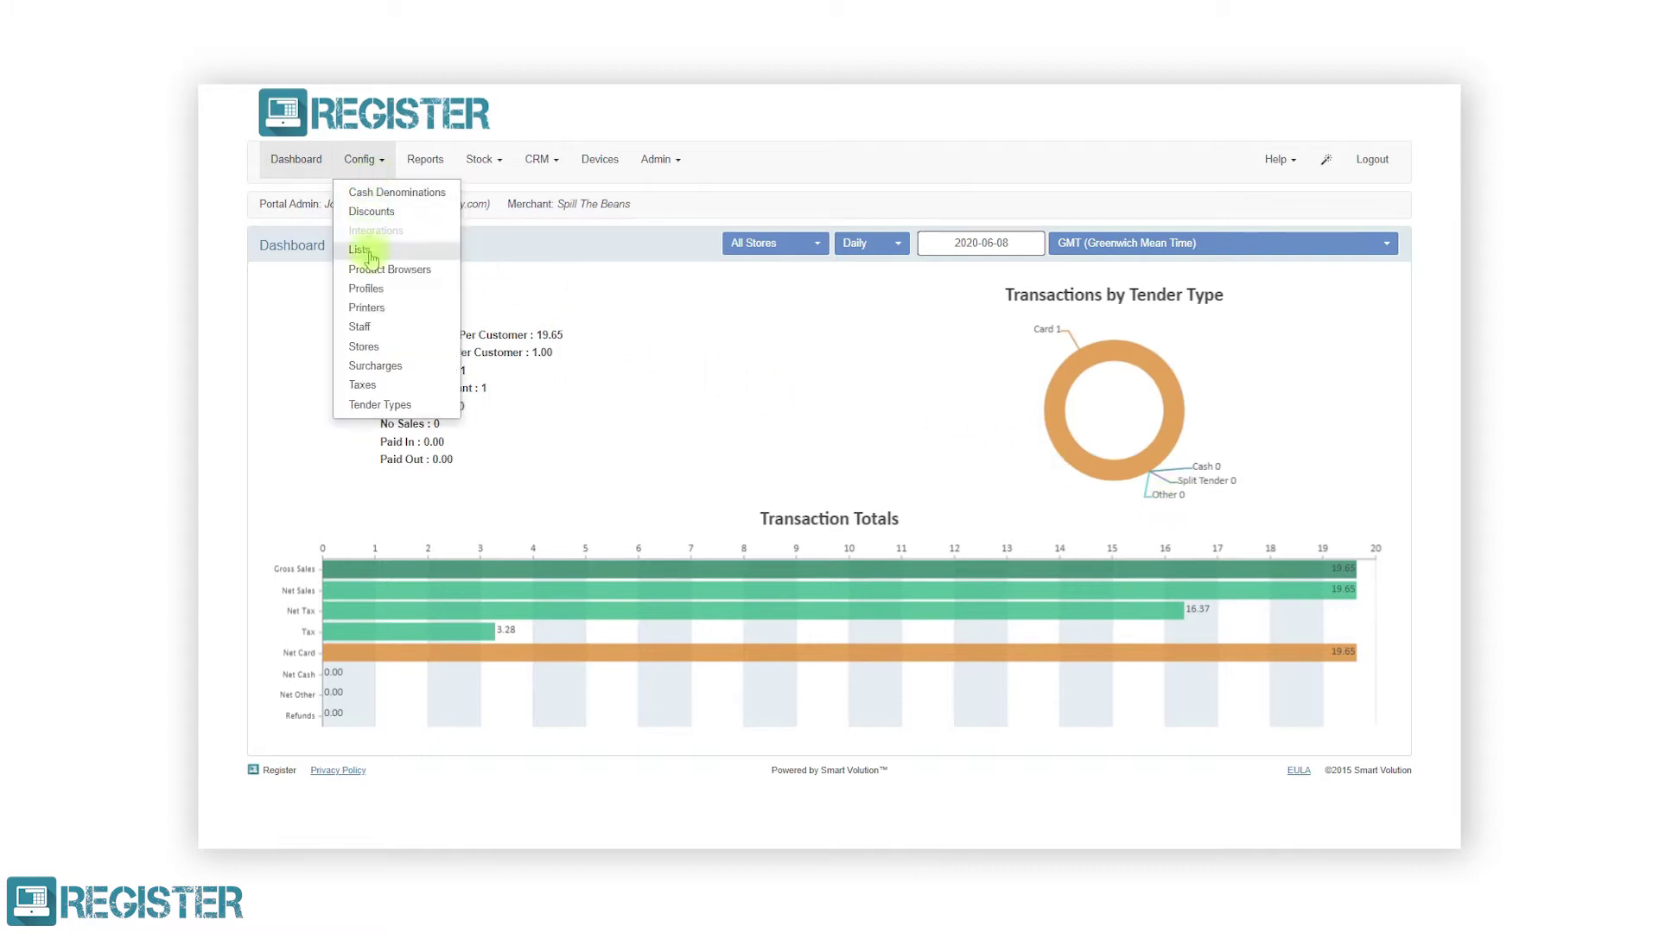
left_click(368, 290)
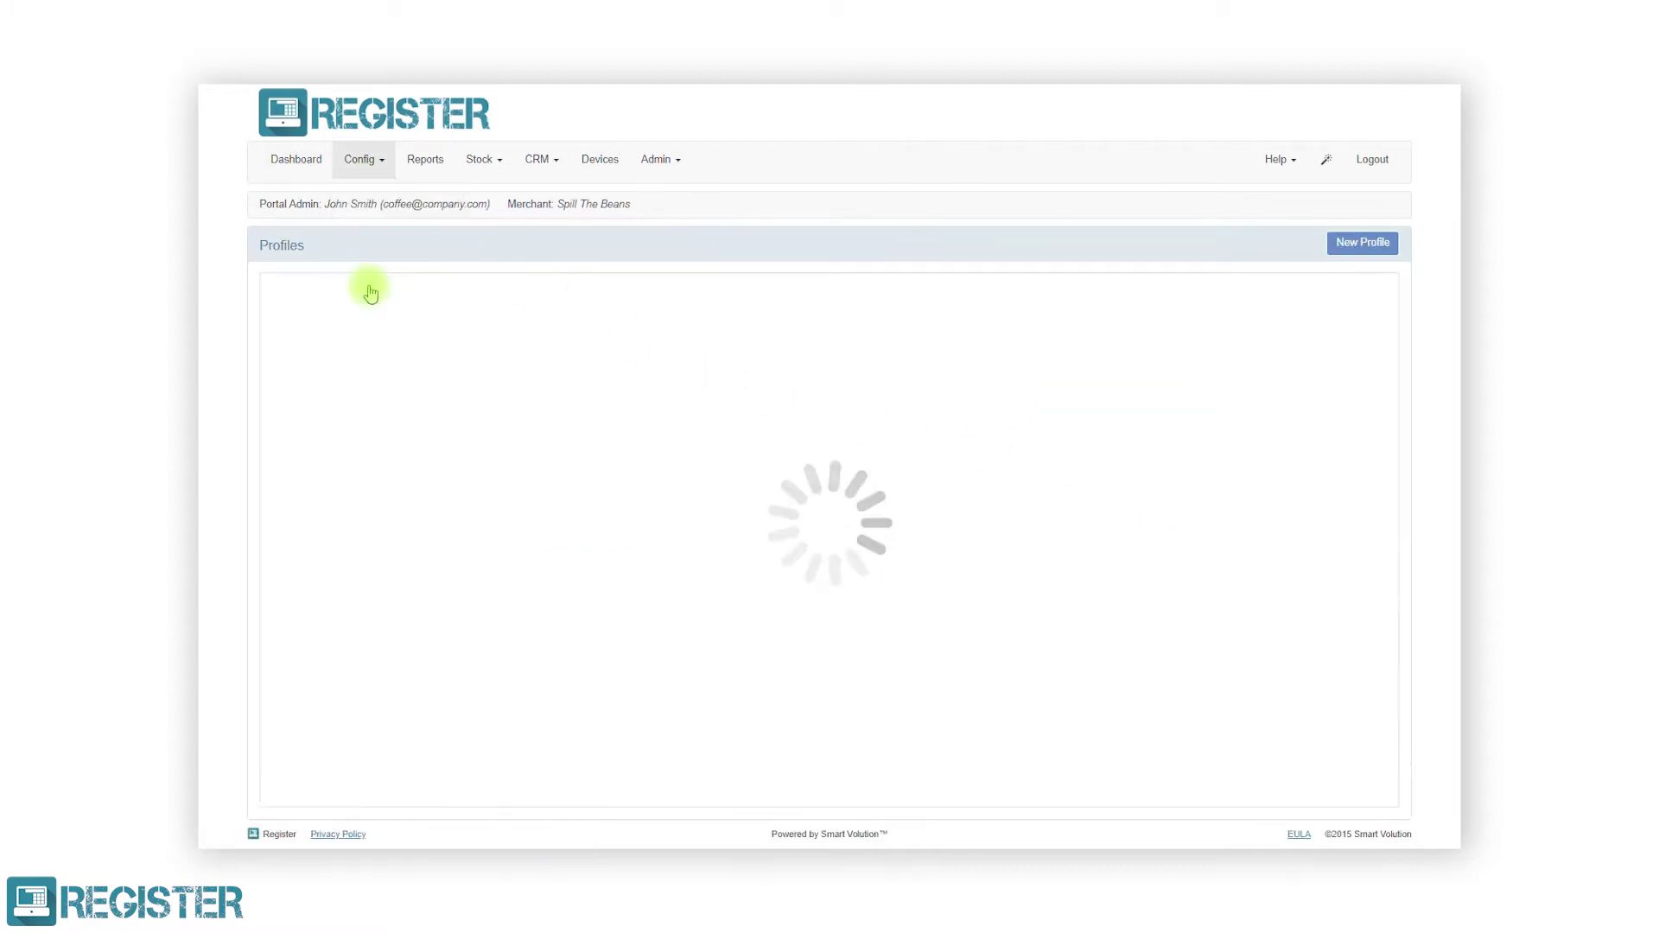
left_click(275, 399)
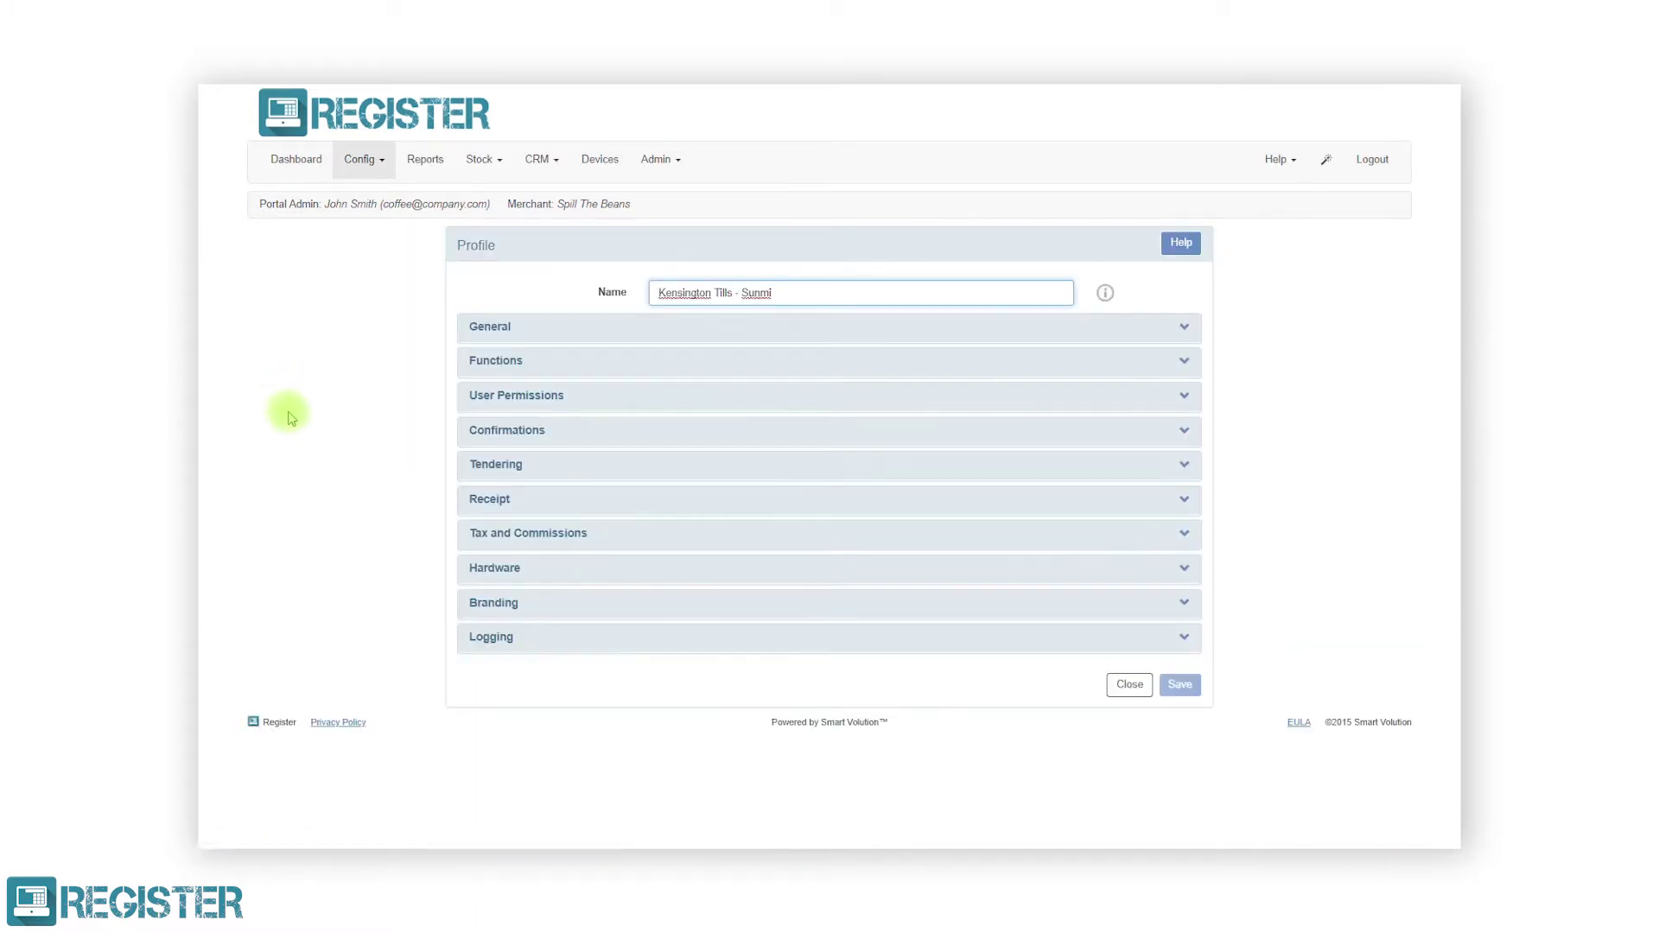
- Under Hardware, set the Customer Display Type to Android Secondary Display
left_click(489, 572)
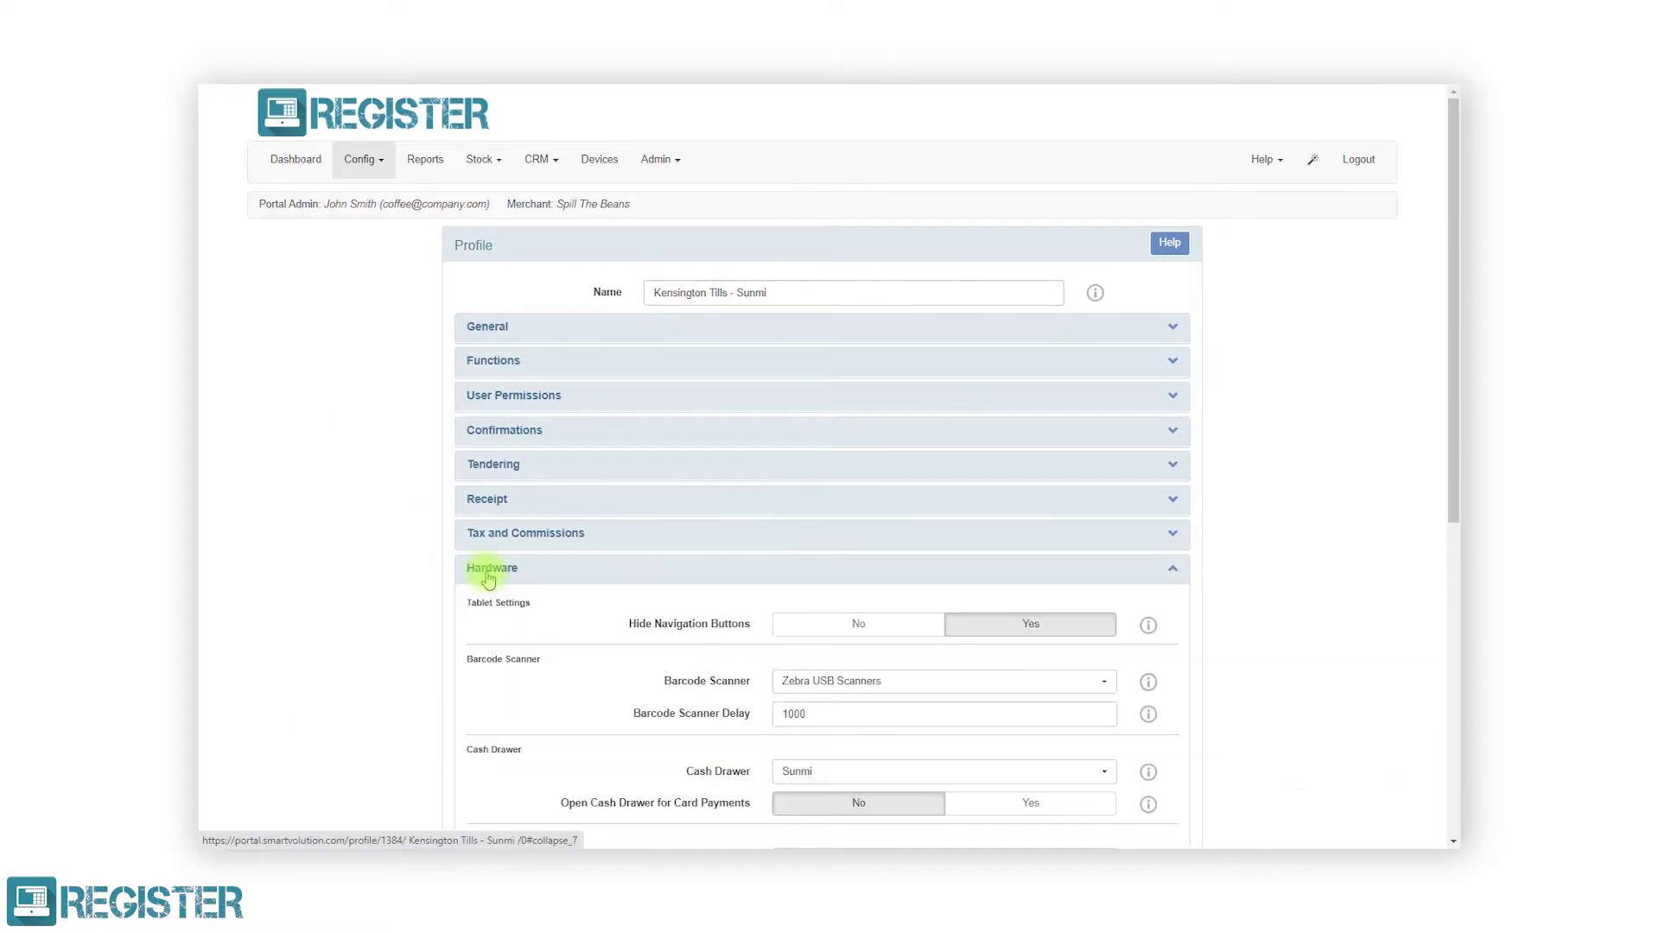
scroll(487, 577, "down", 3)
scroll(487, 577, "down", 2)
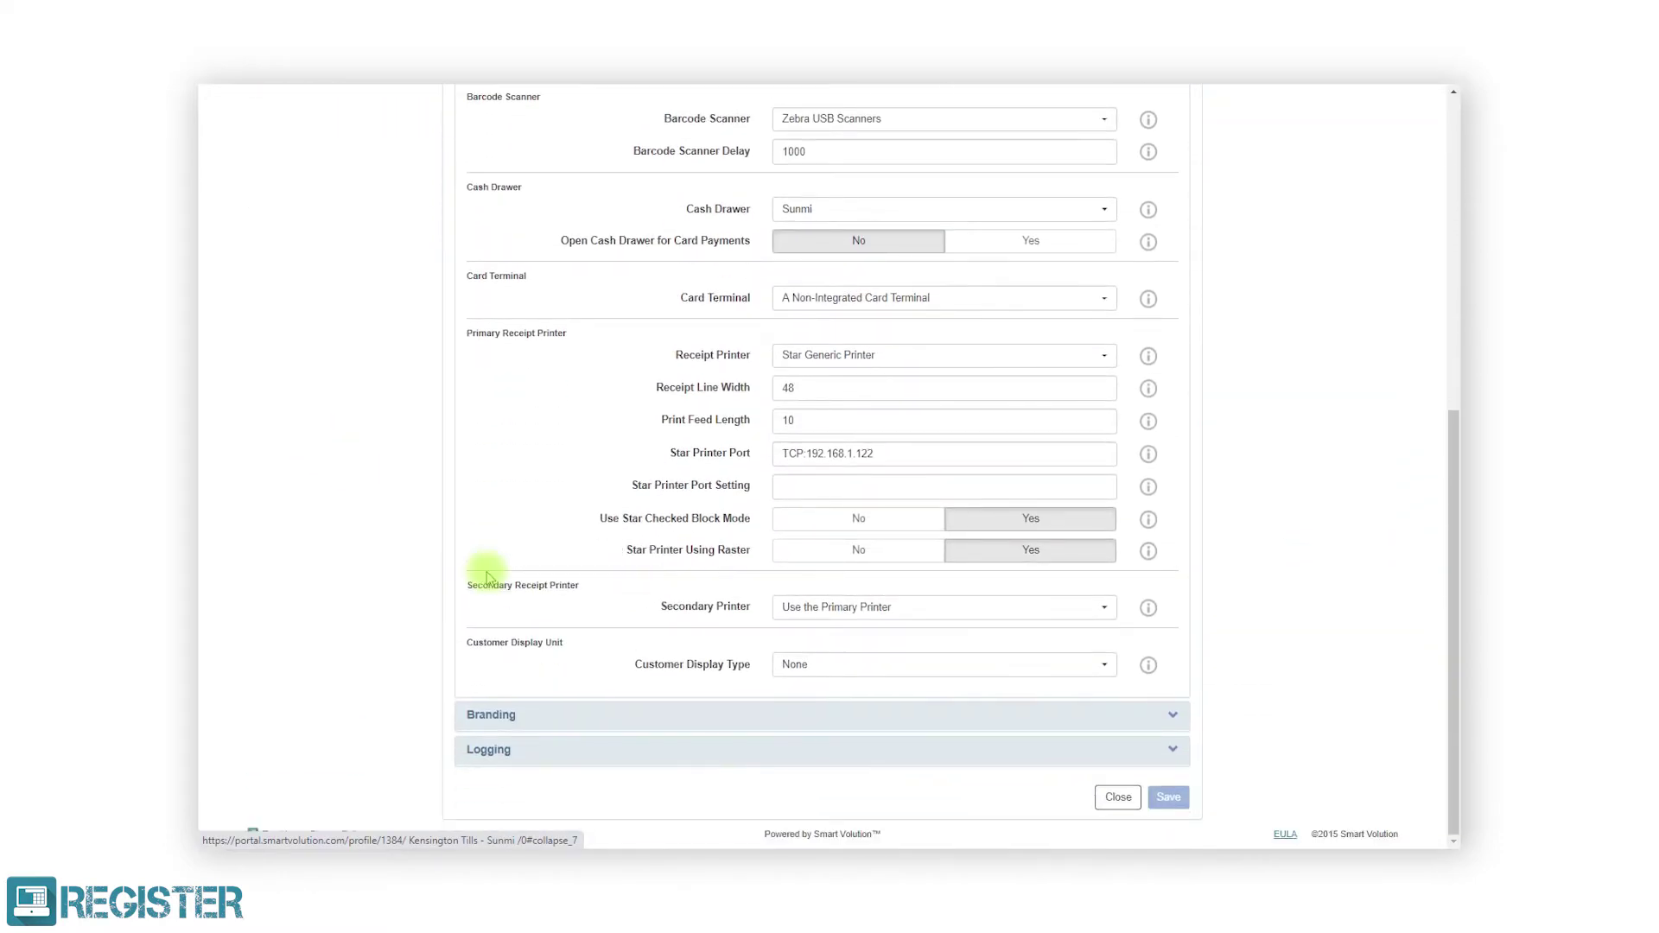
left_click(806, 669)
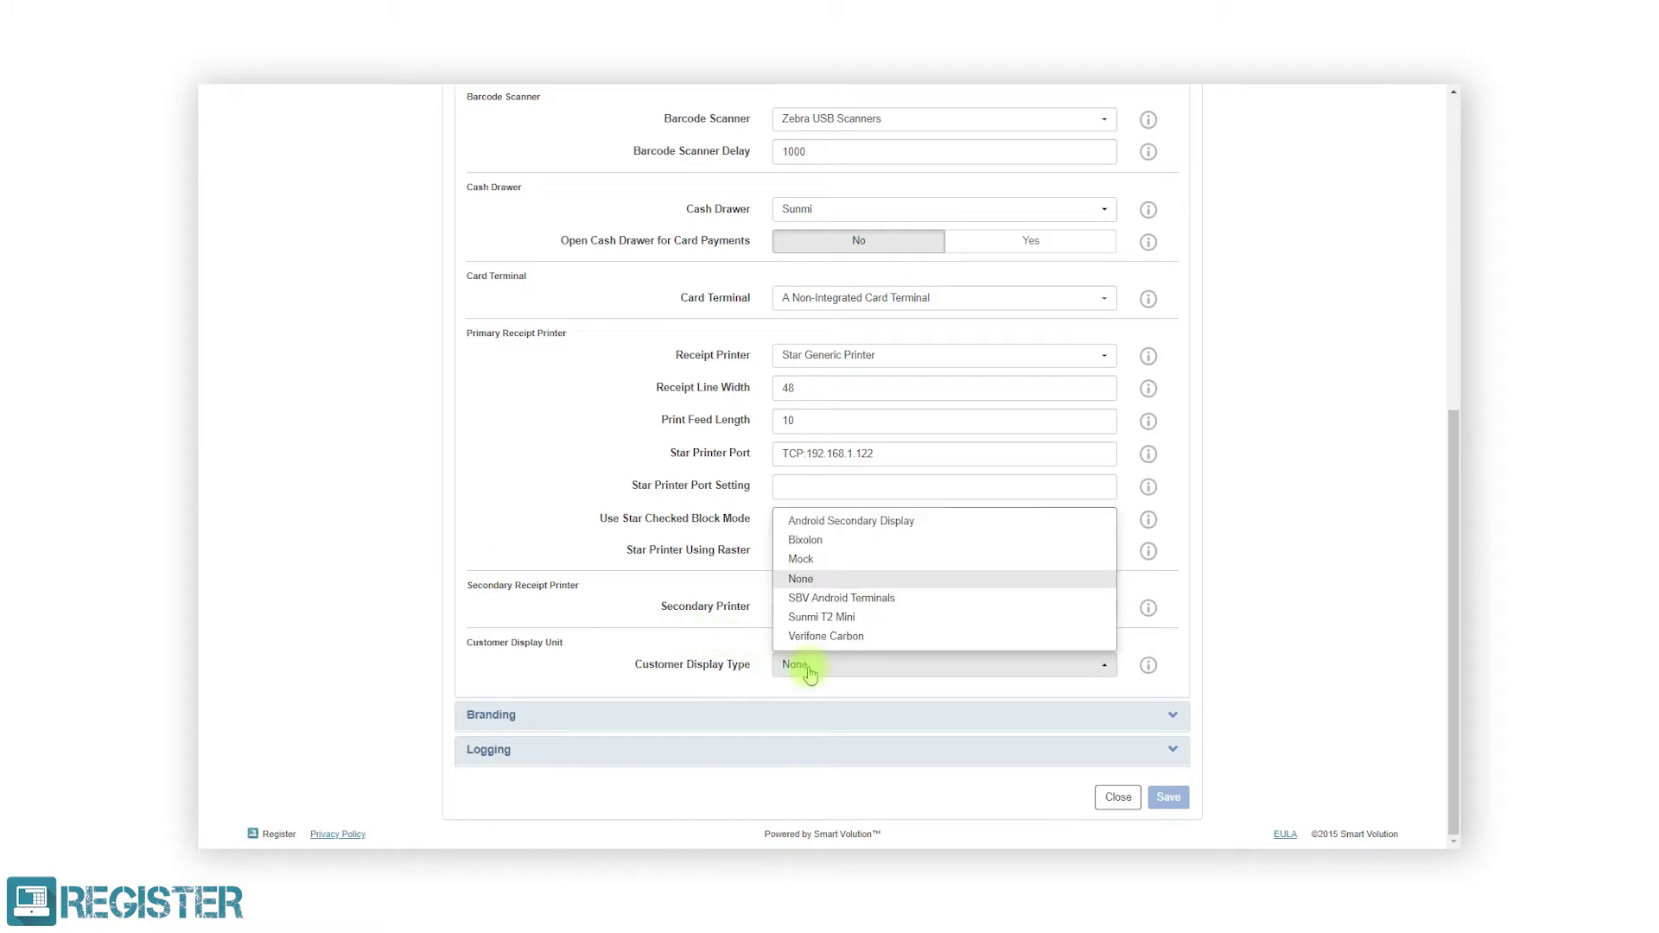
left_click(851, 520)
scroll(850, 521, "down", 2)
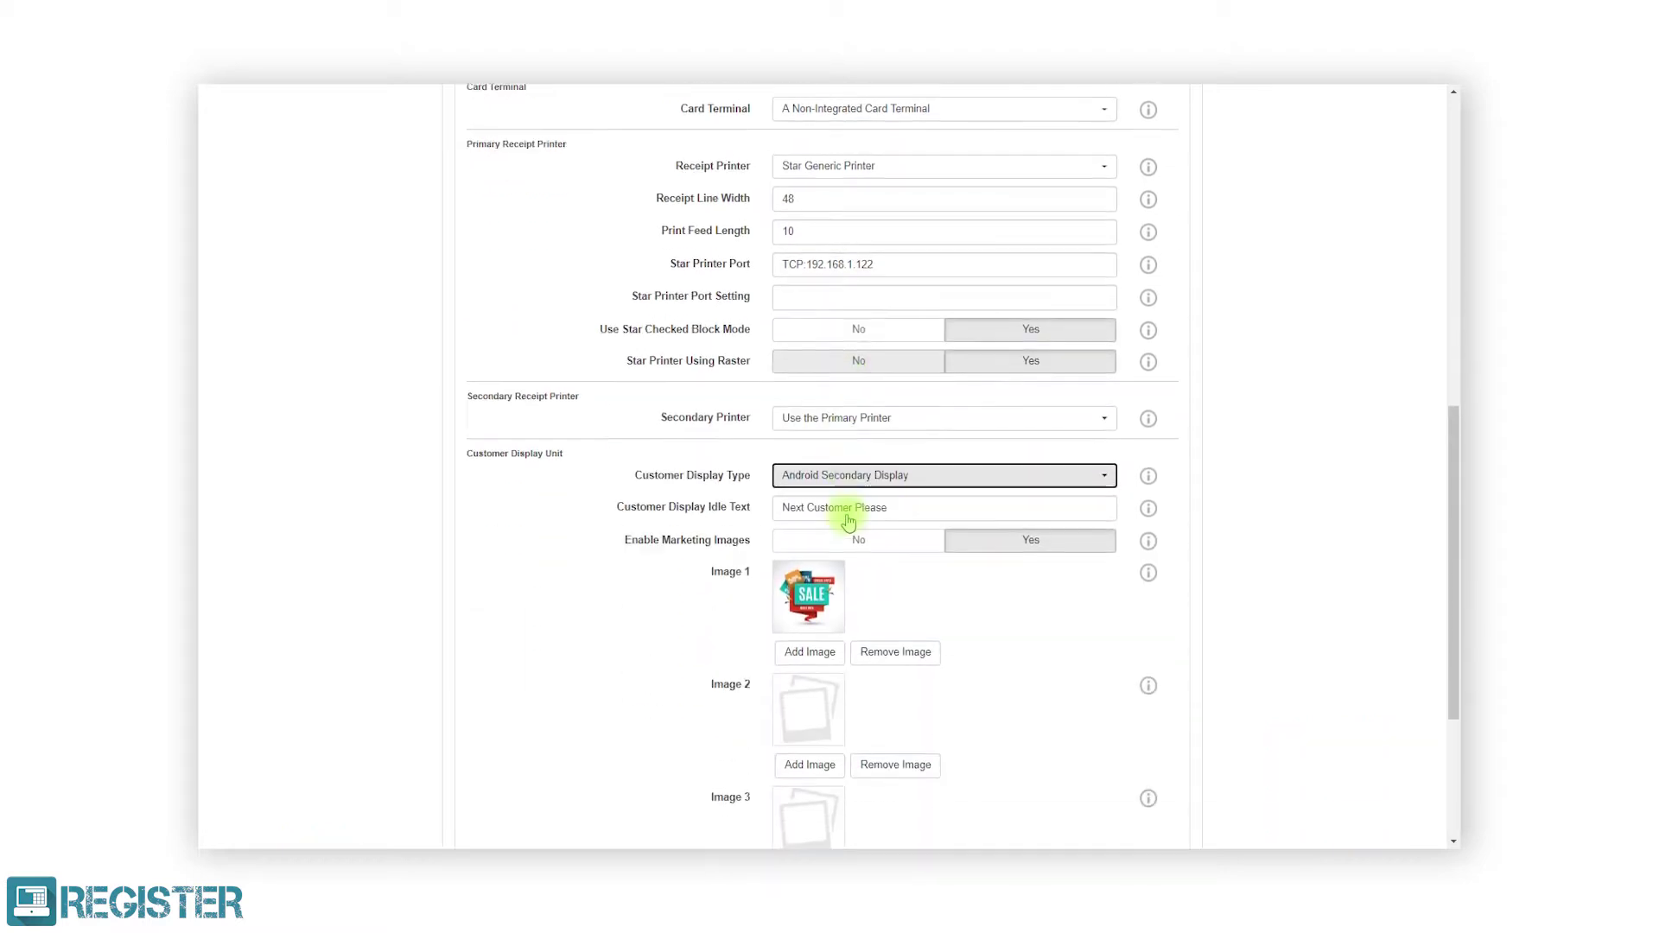
scroll(851, 520, "down", 2)
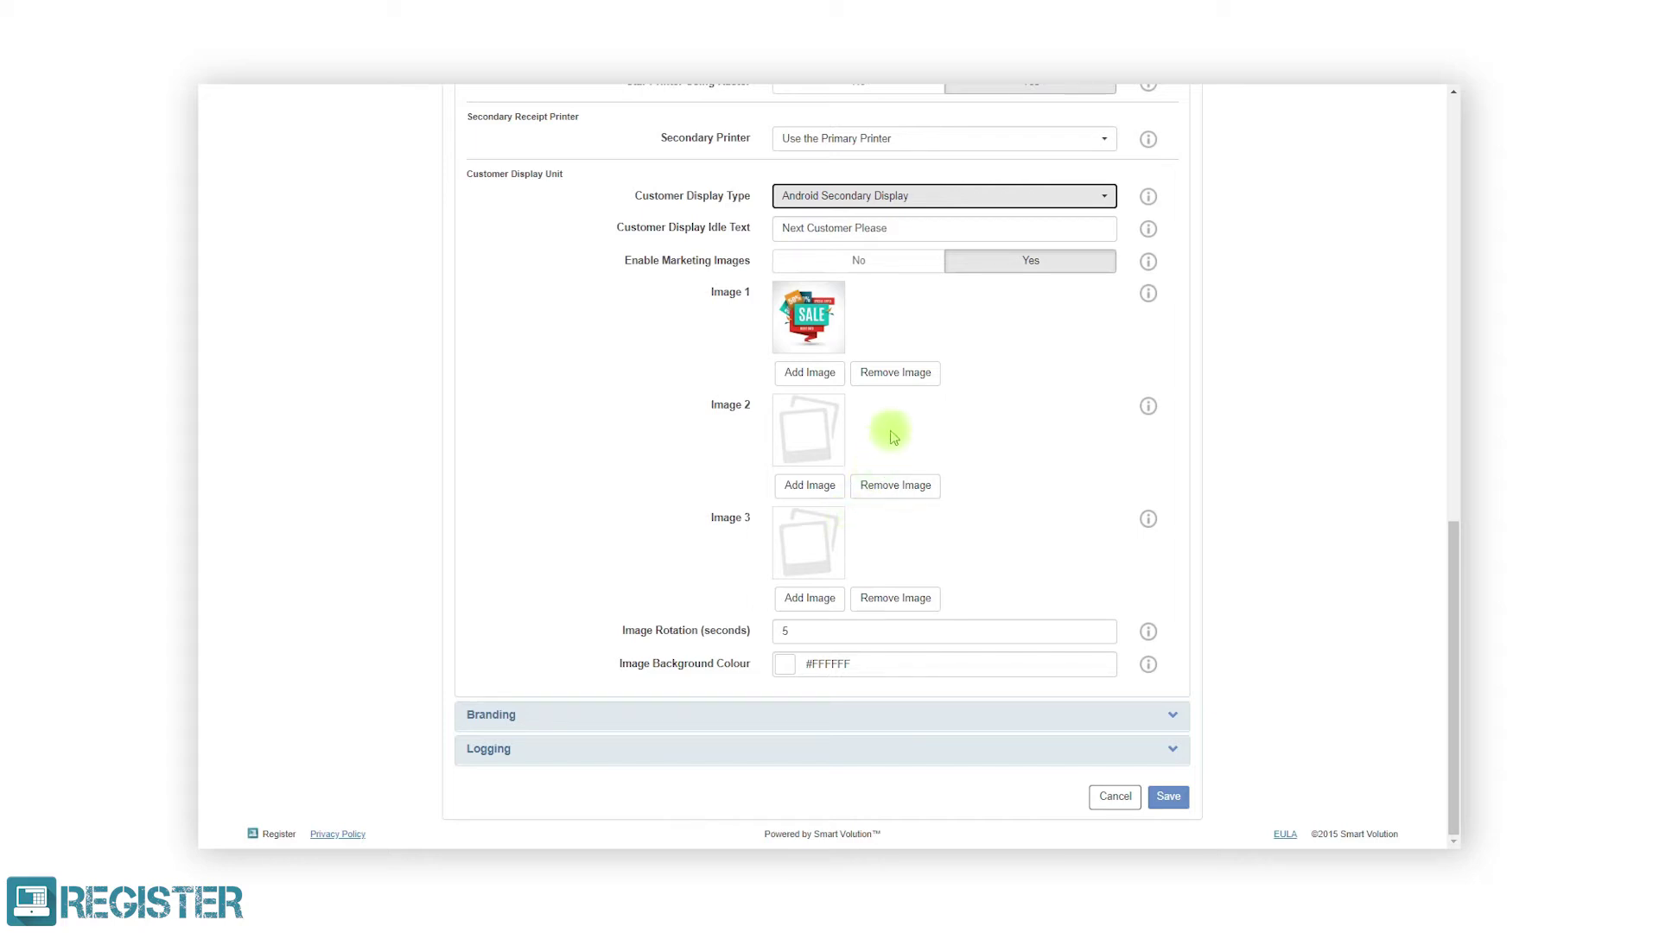
- Replace Image 1's sale picture with the Happy Hour poster
left_click(900, 376)
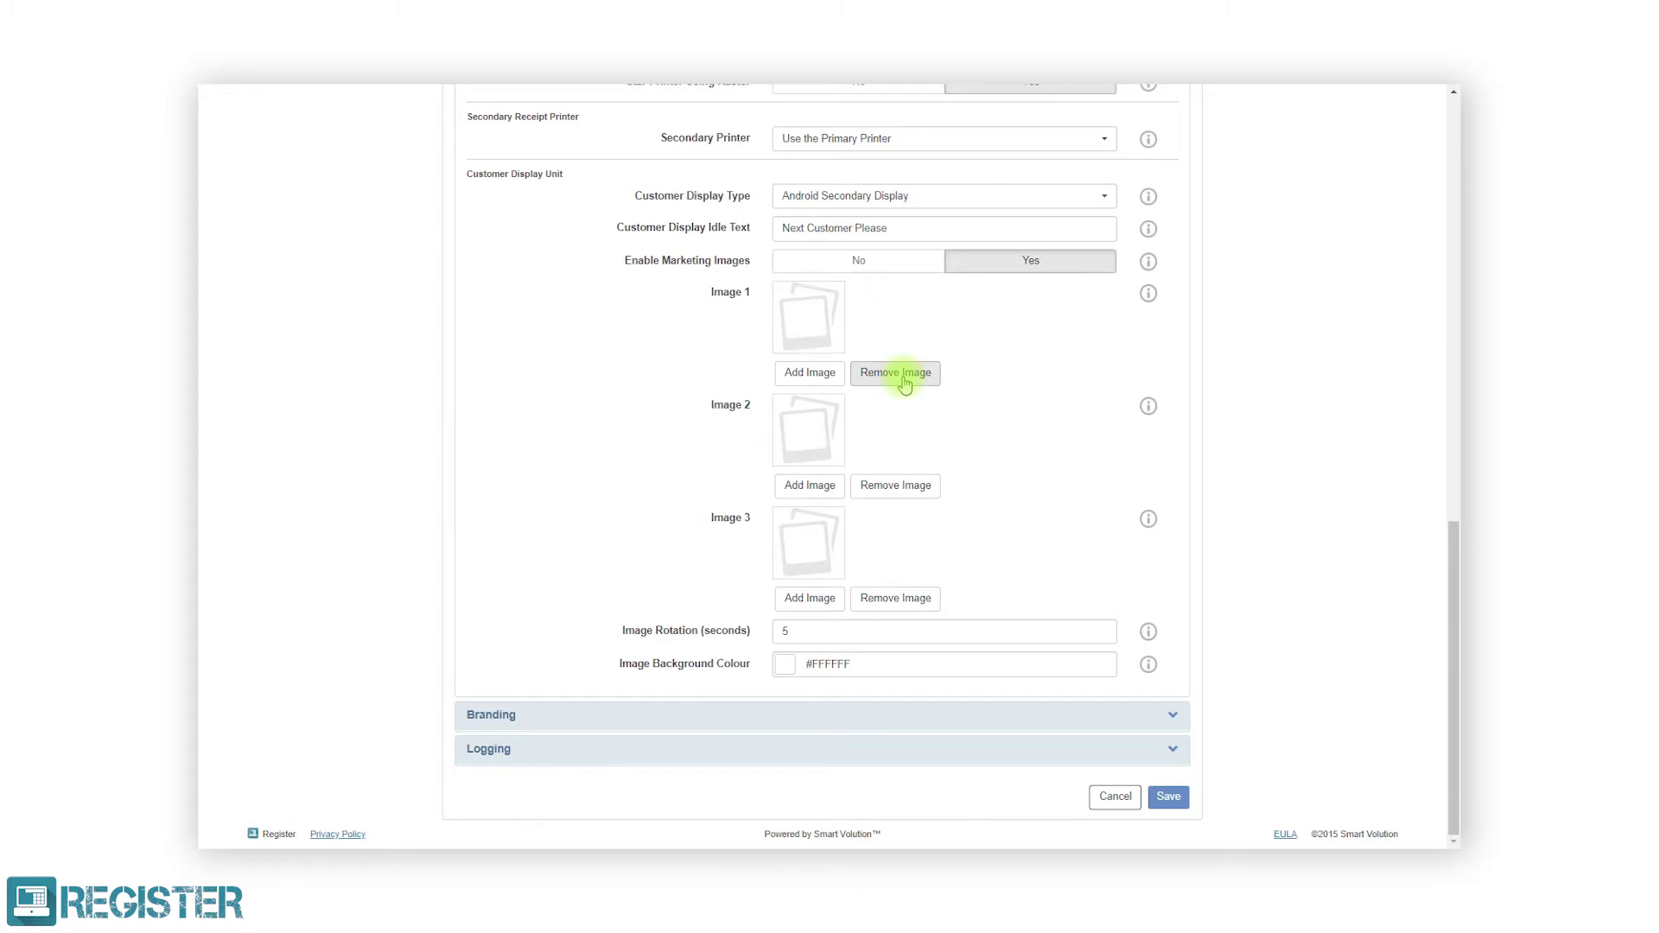
left_click(831, 377)
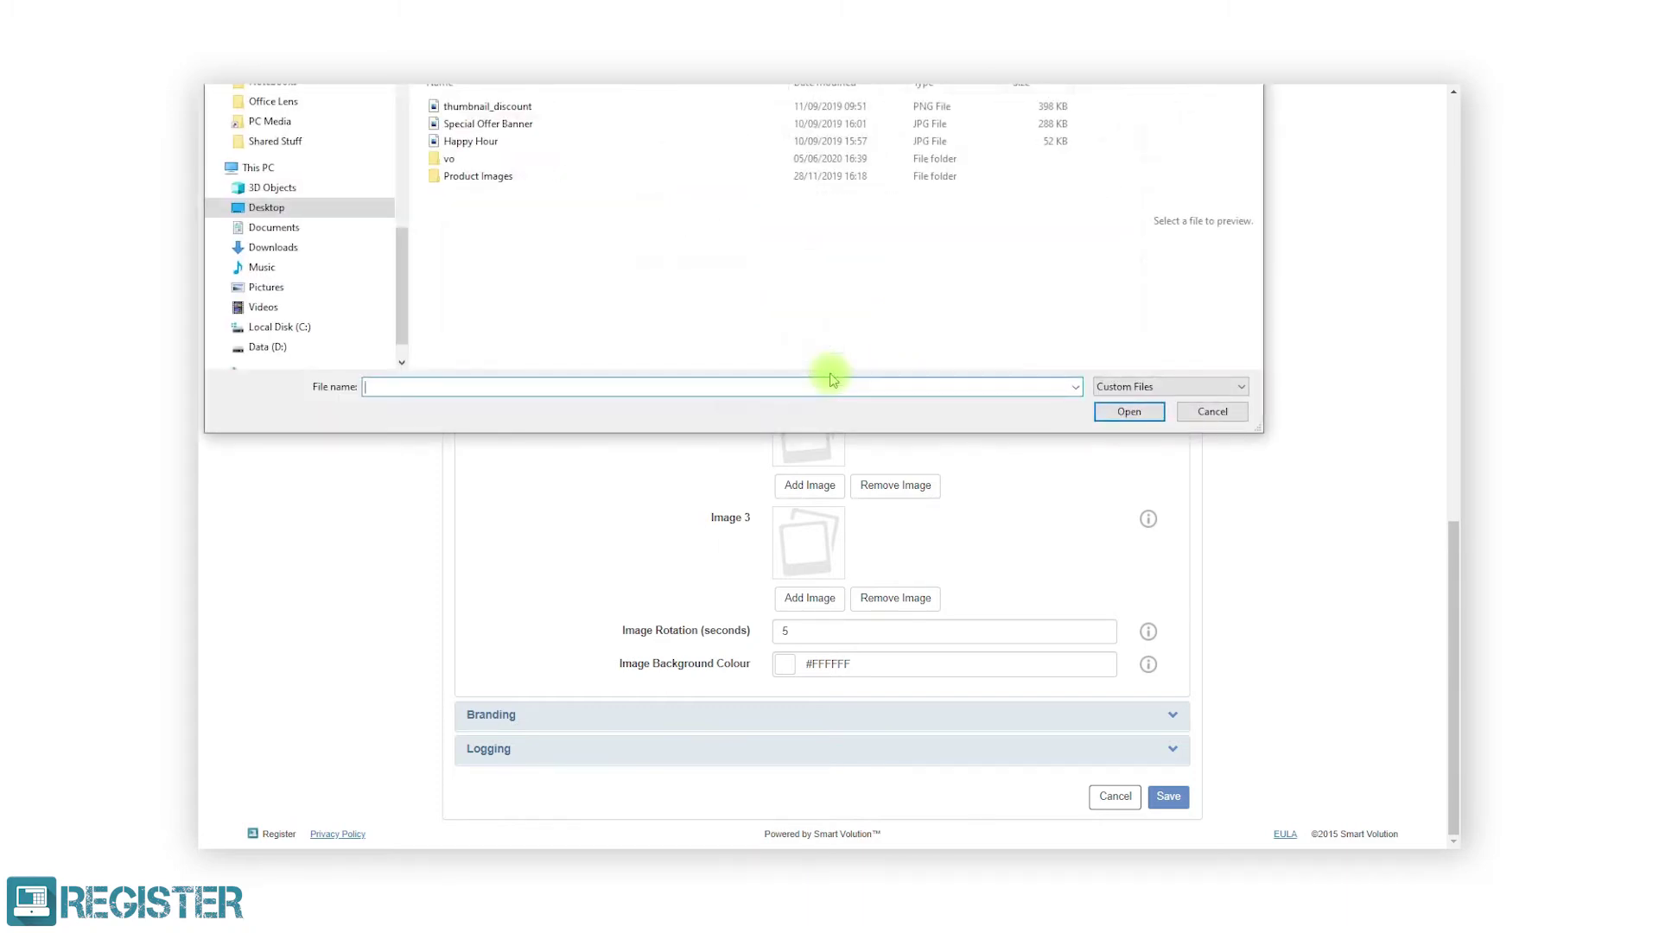
left_click(503, 145)
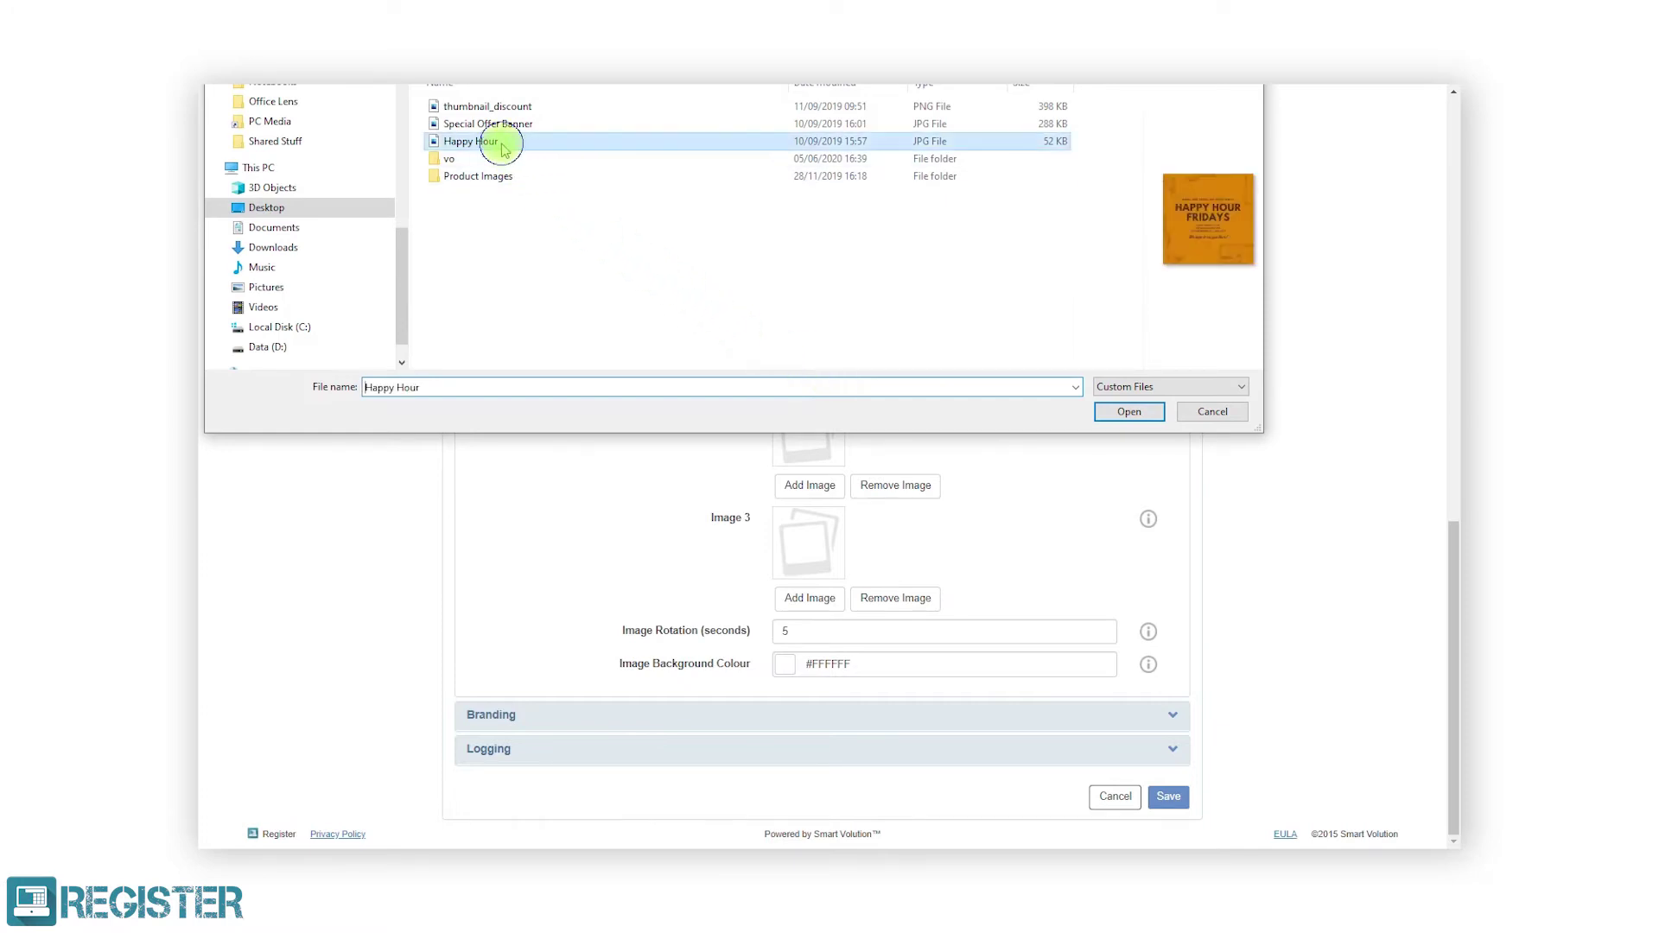
left_click(1129, 411)
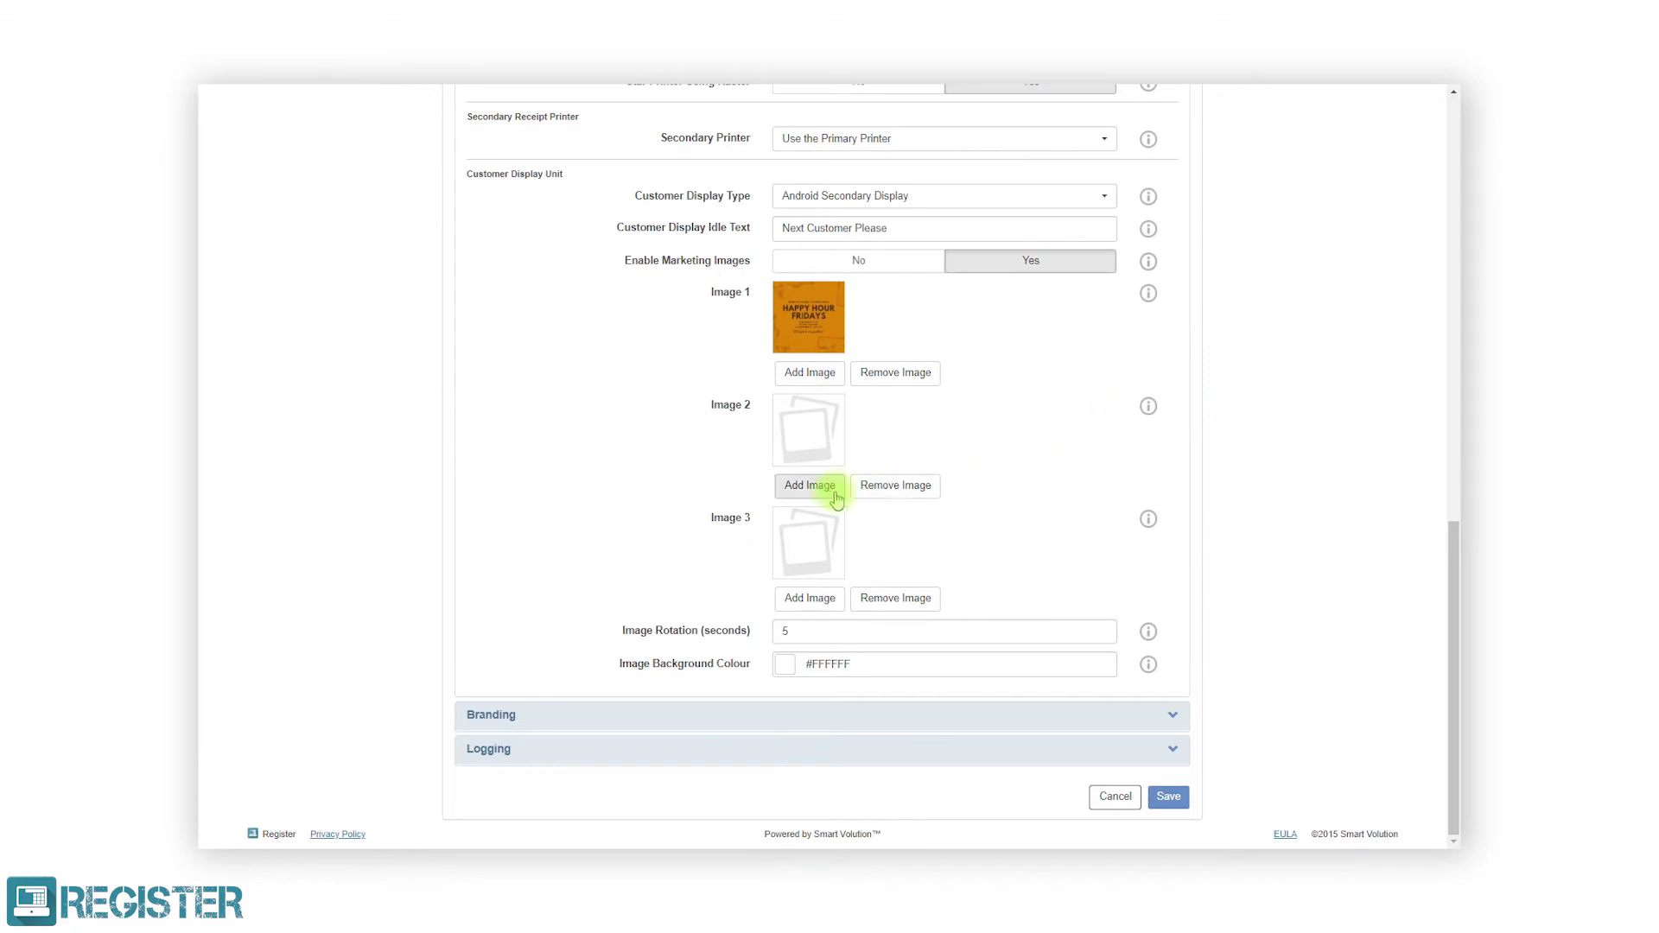
- Load the Special Offer Banner into Image 2 and thumbnail_discount into Image 3
left_click(832, 494)
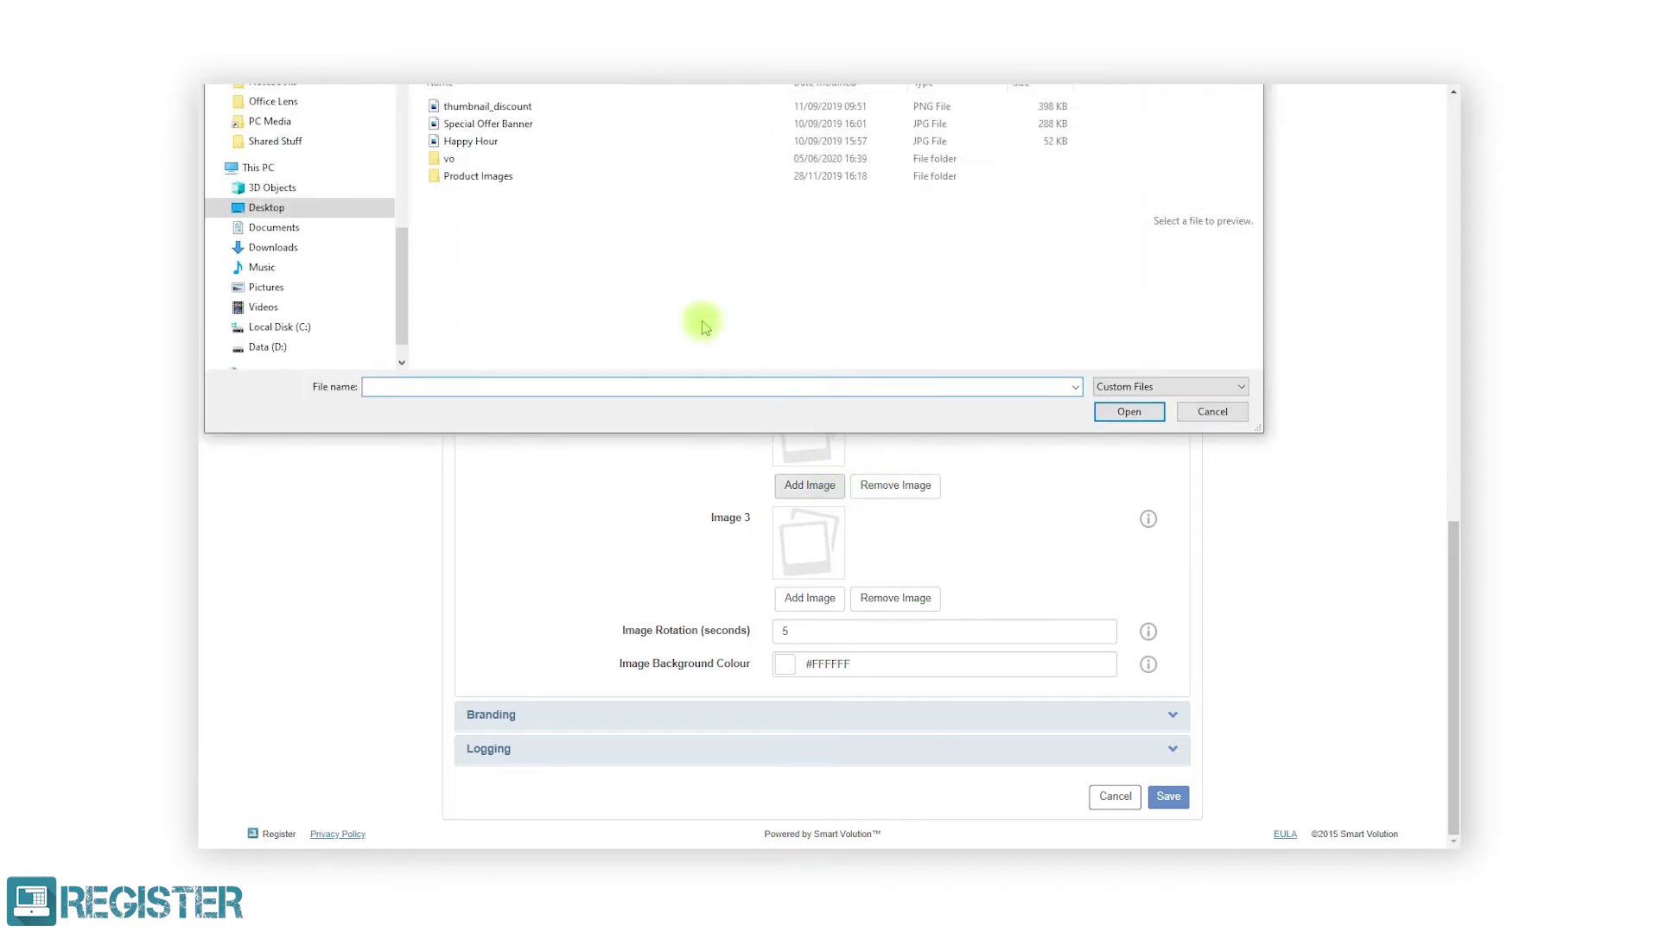
left_click(515, 123)
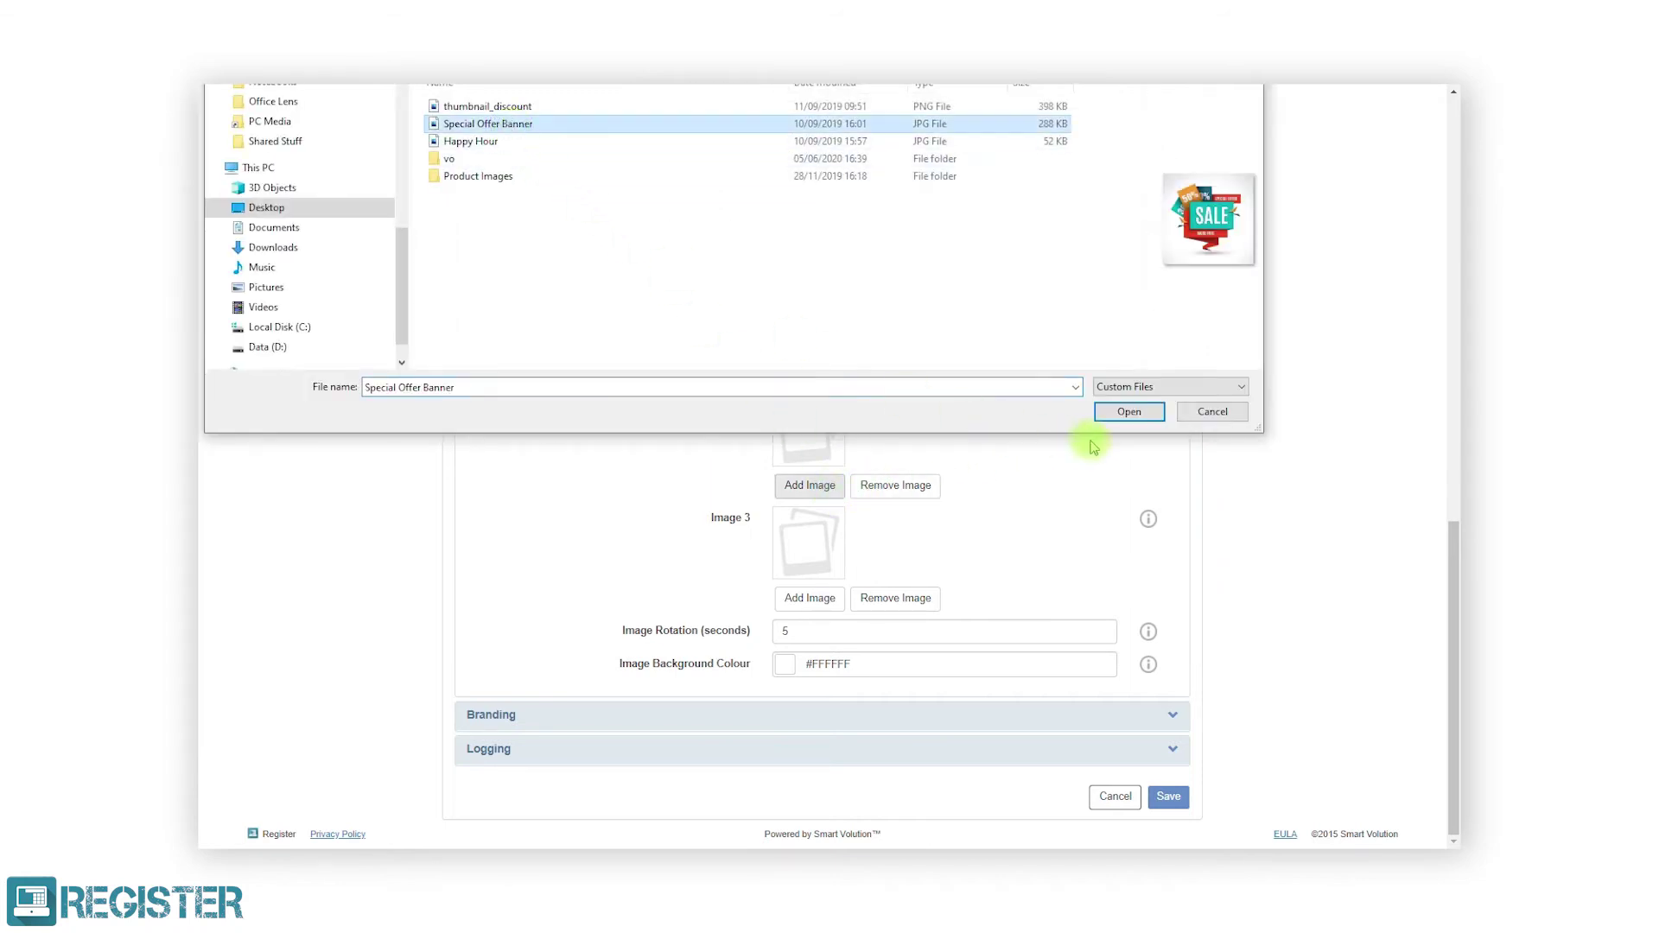
left_click(1130, 411)
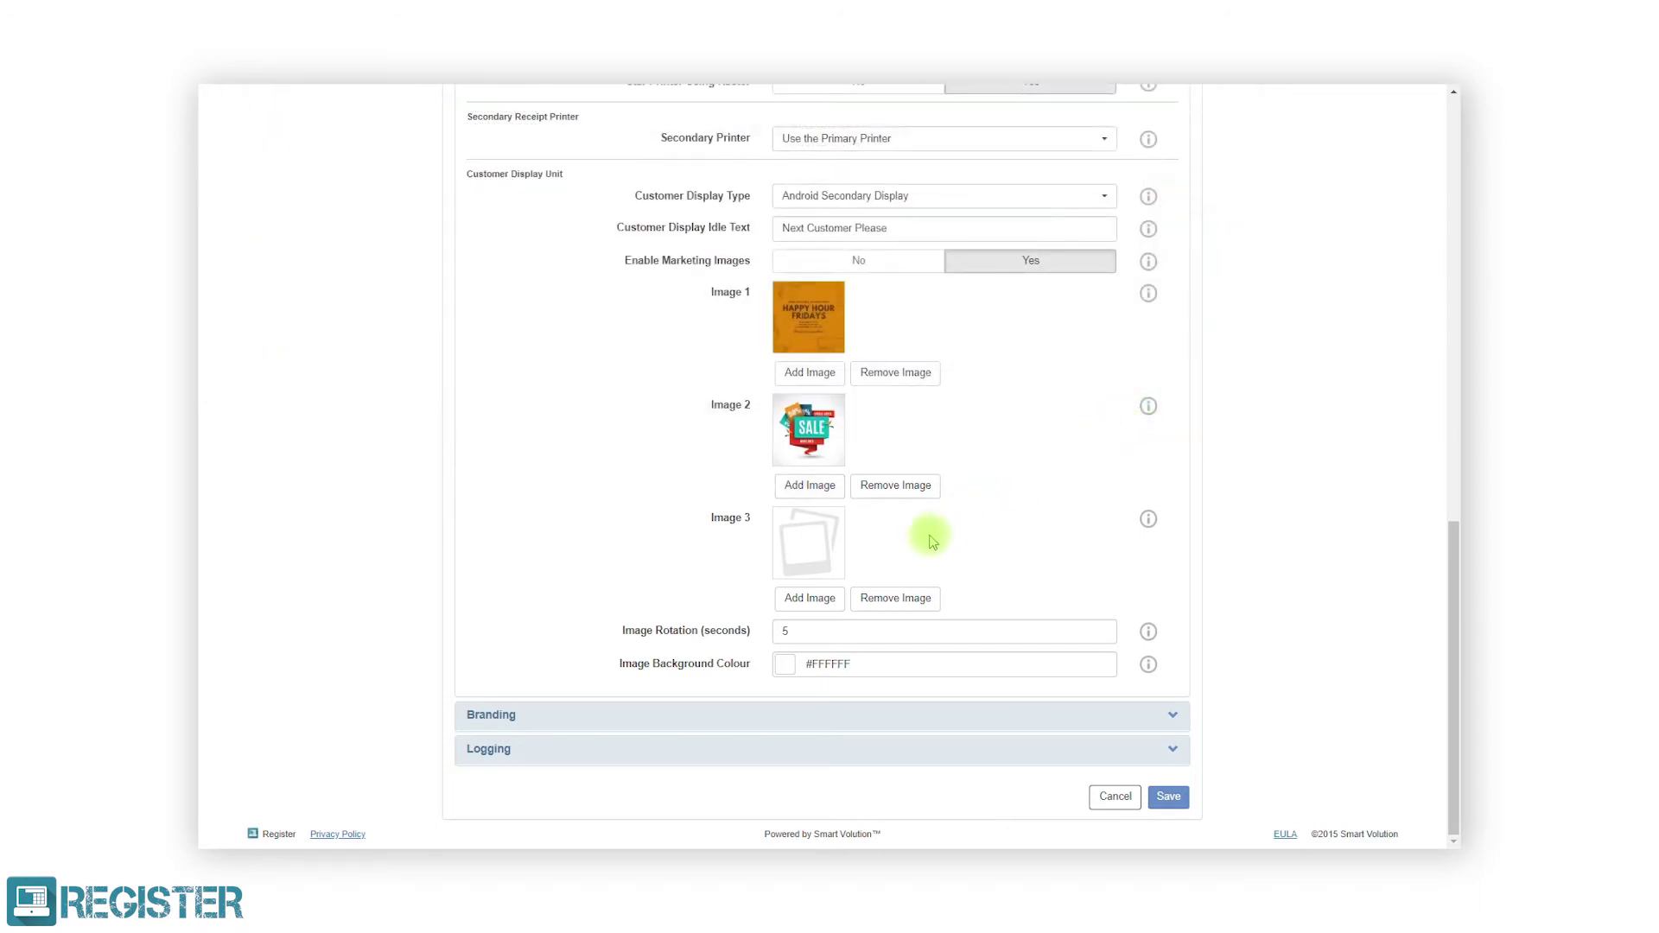
left_click(834, 603)
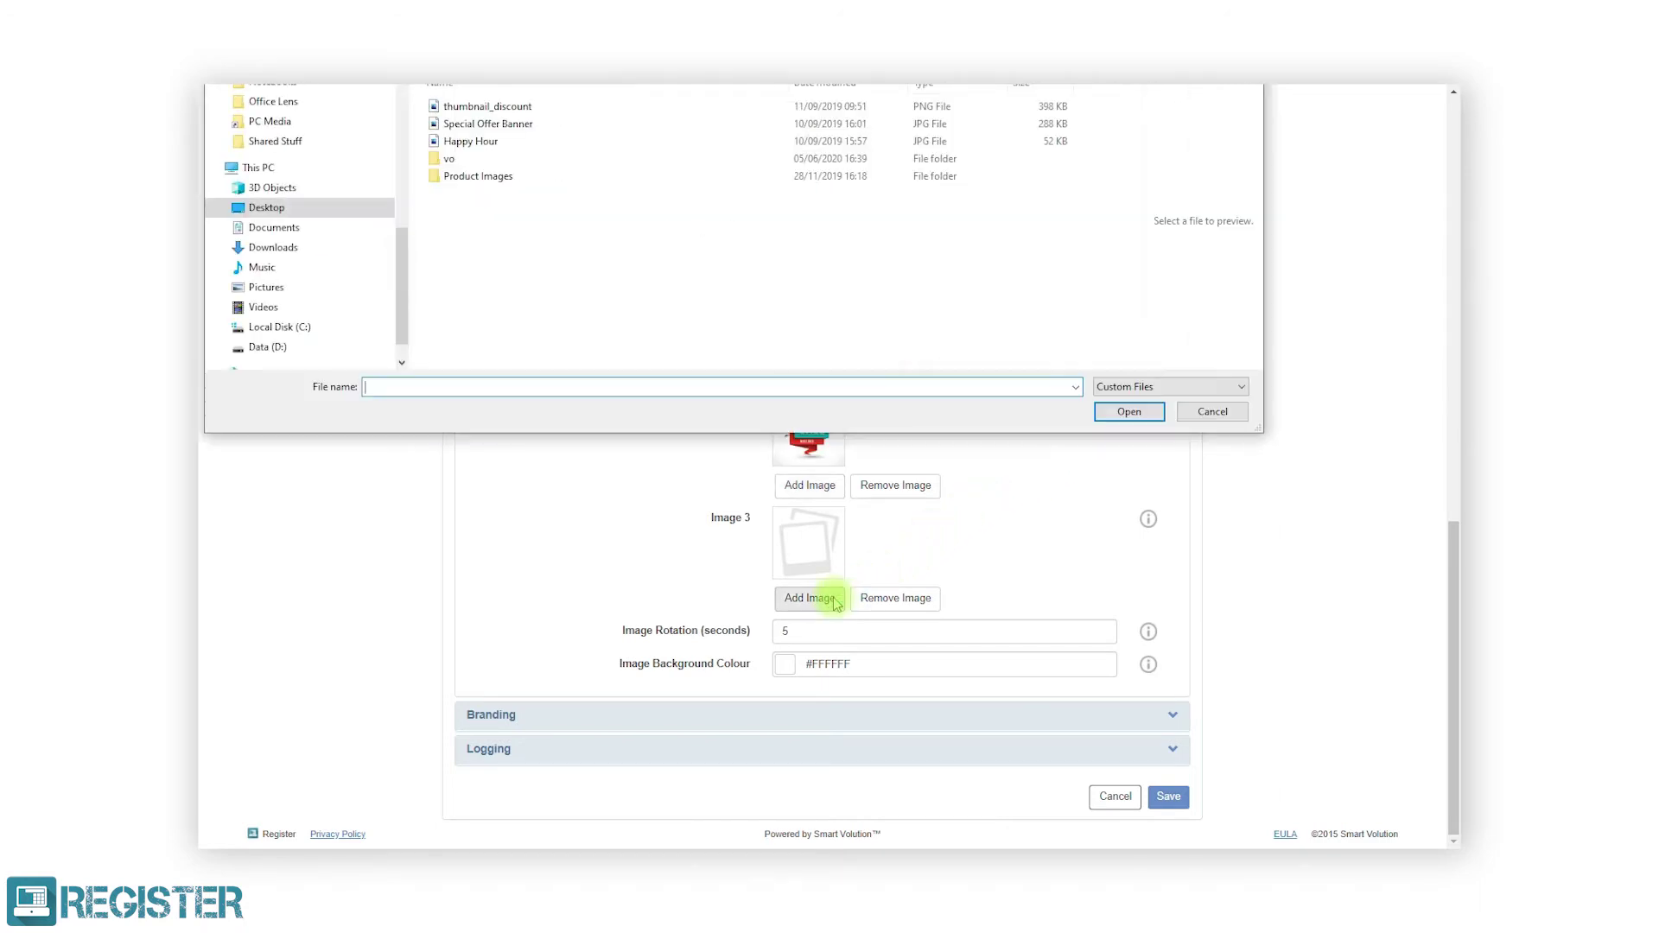
left_click(536, 109)
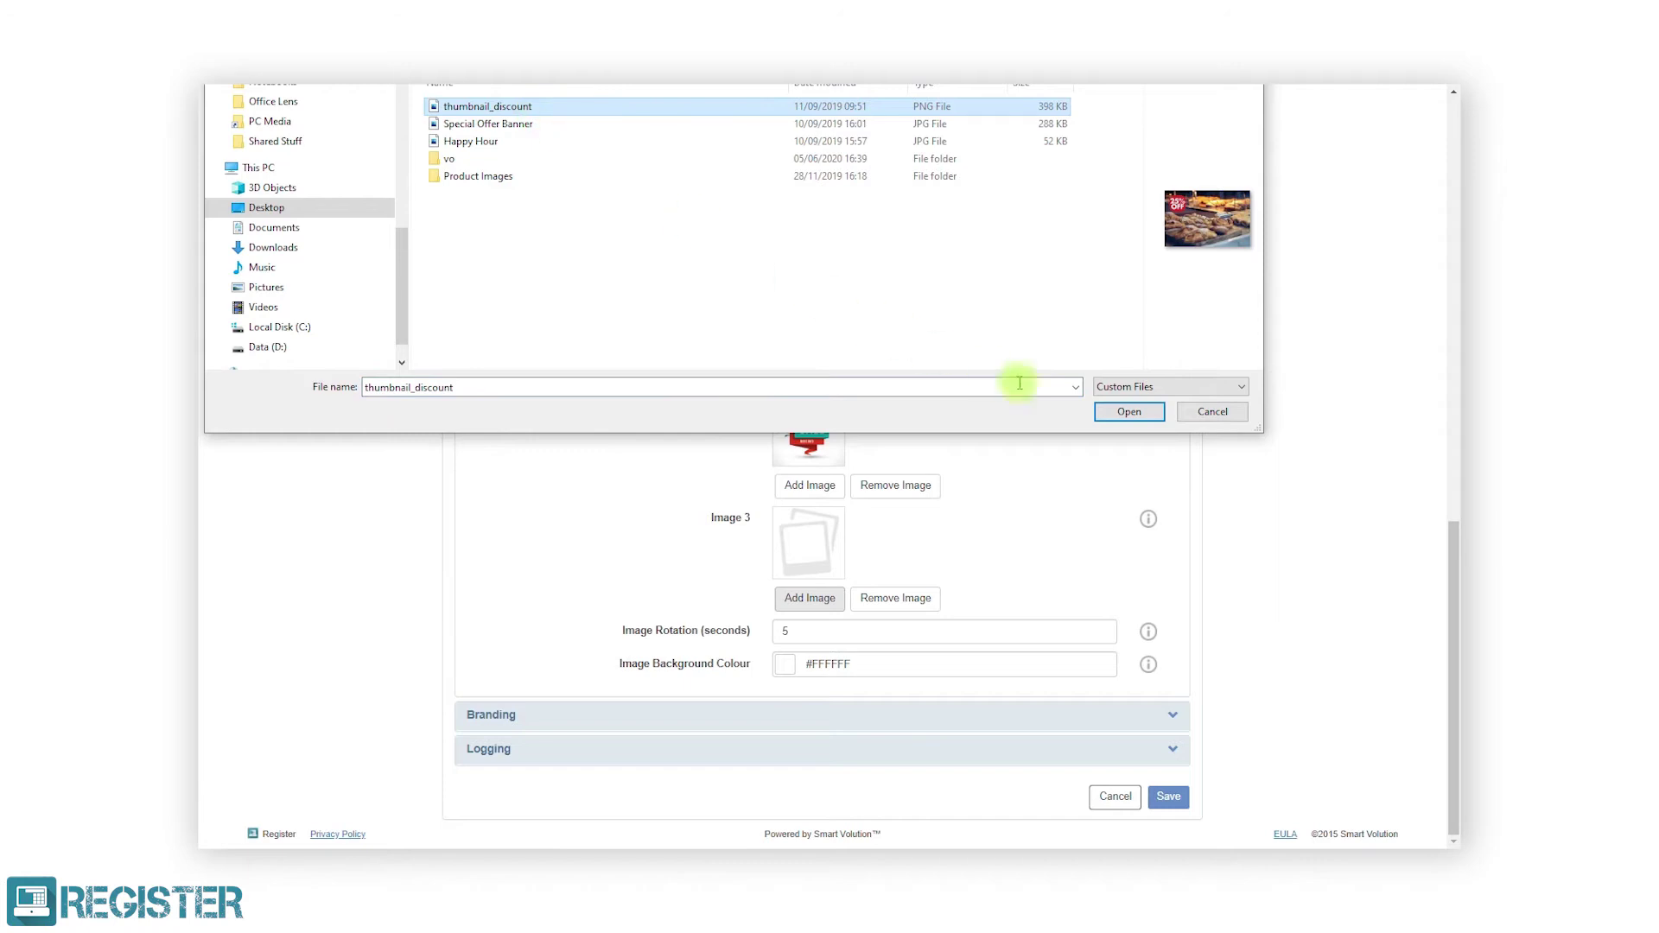
left_click(1117, 410)
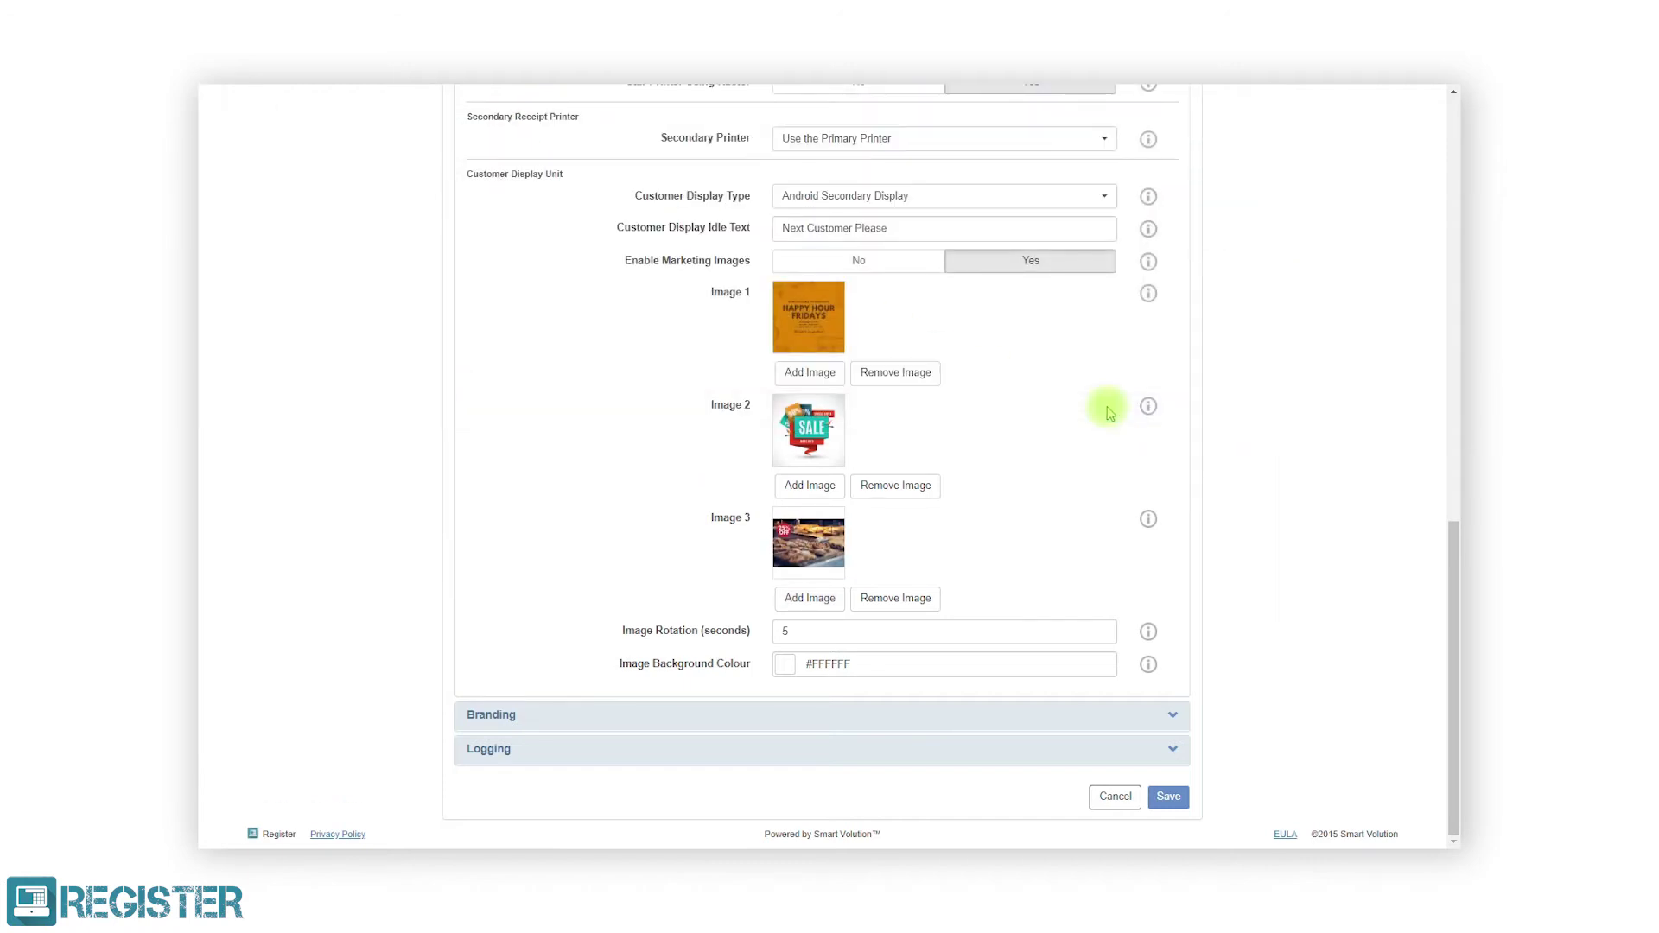
- Try yellow-green, mint and black in the image background colour picker
left_click(892, 662)
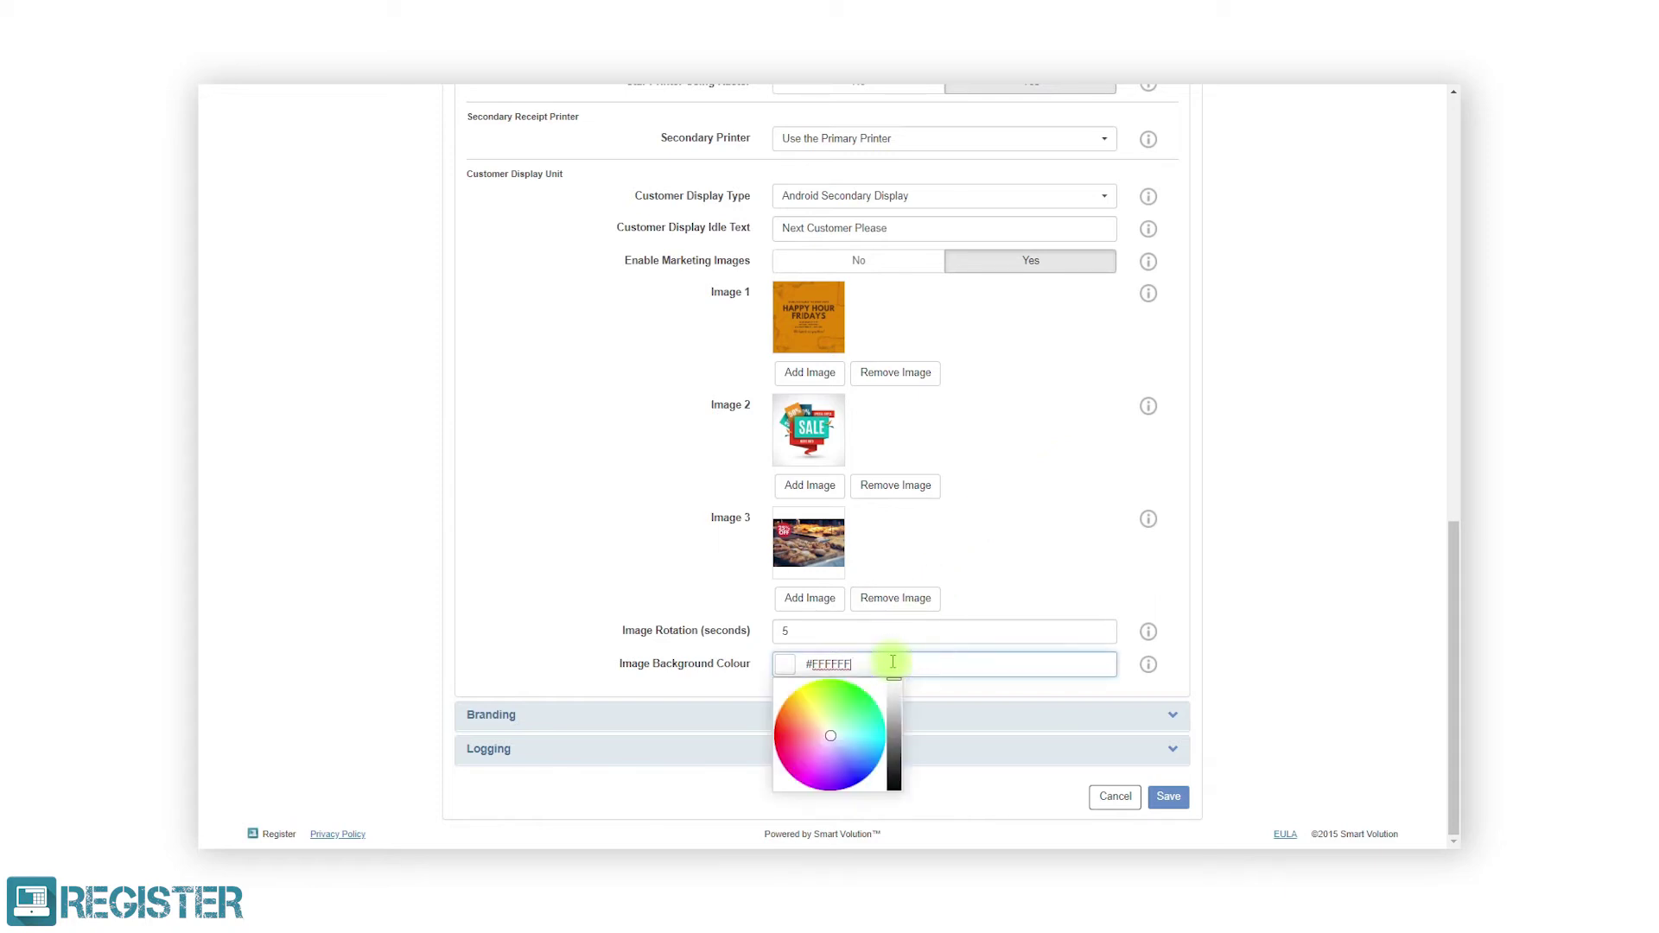
left_click(822, 694)
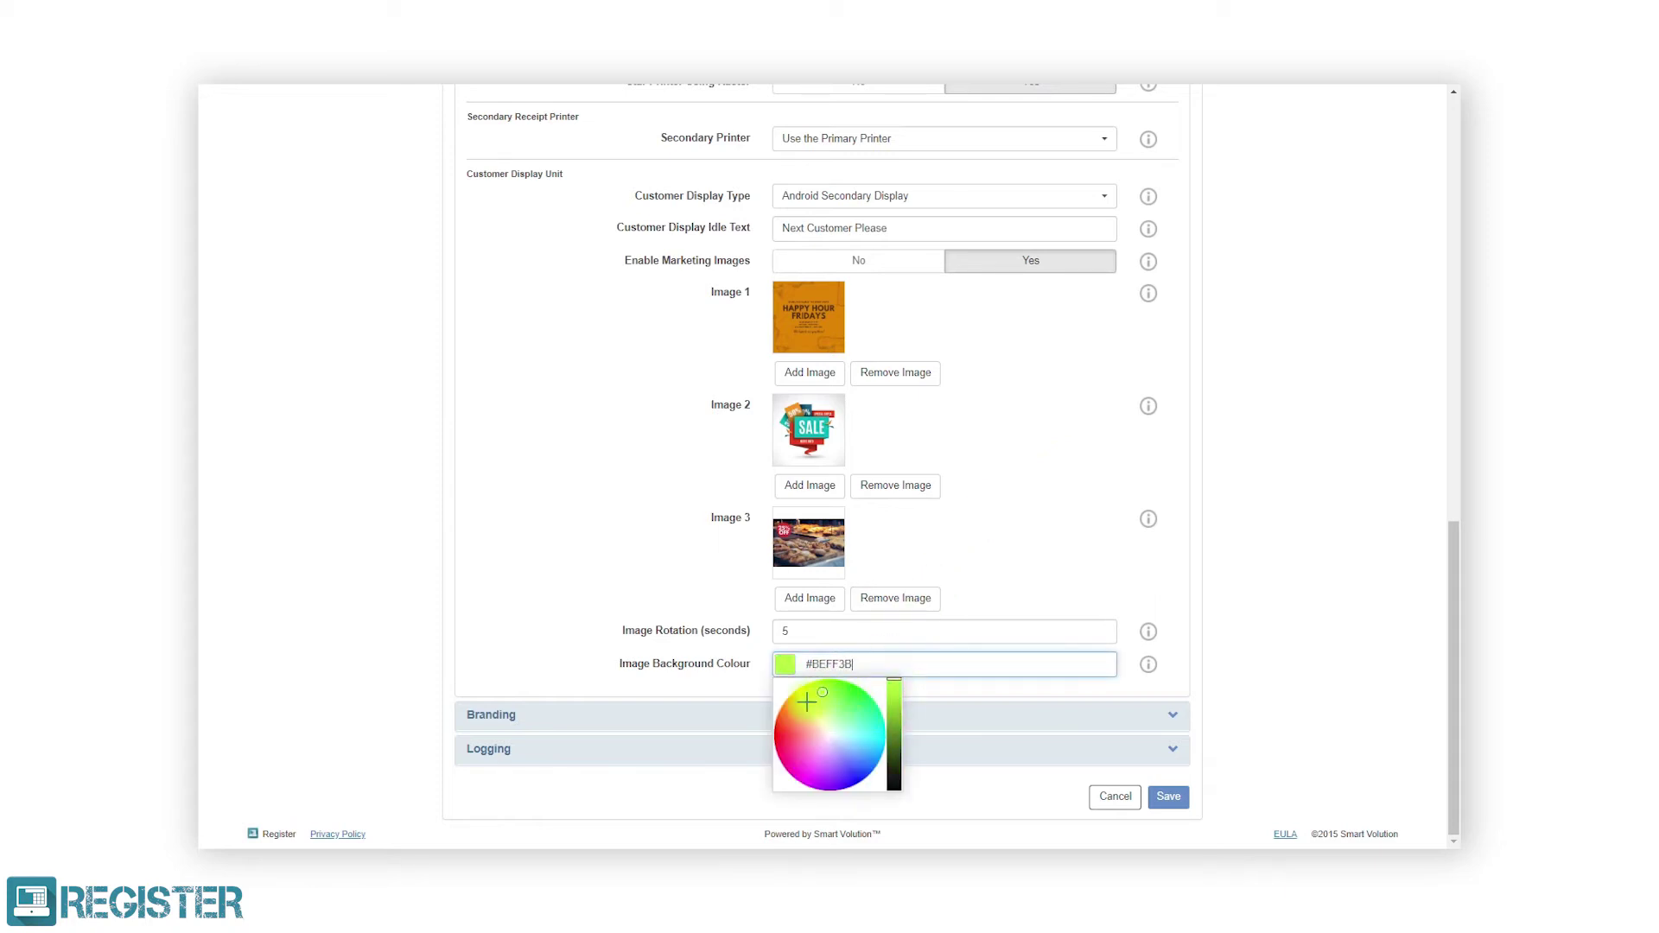
left_click_drag(807, 704, 926, 788)
left_click(897, 683)
left_click(1057, 695)
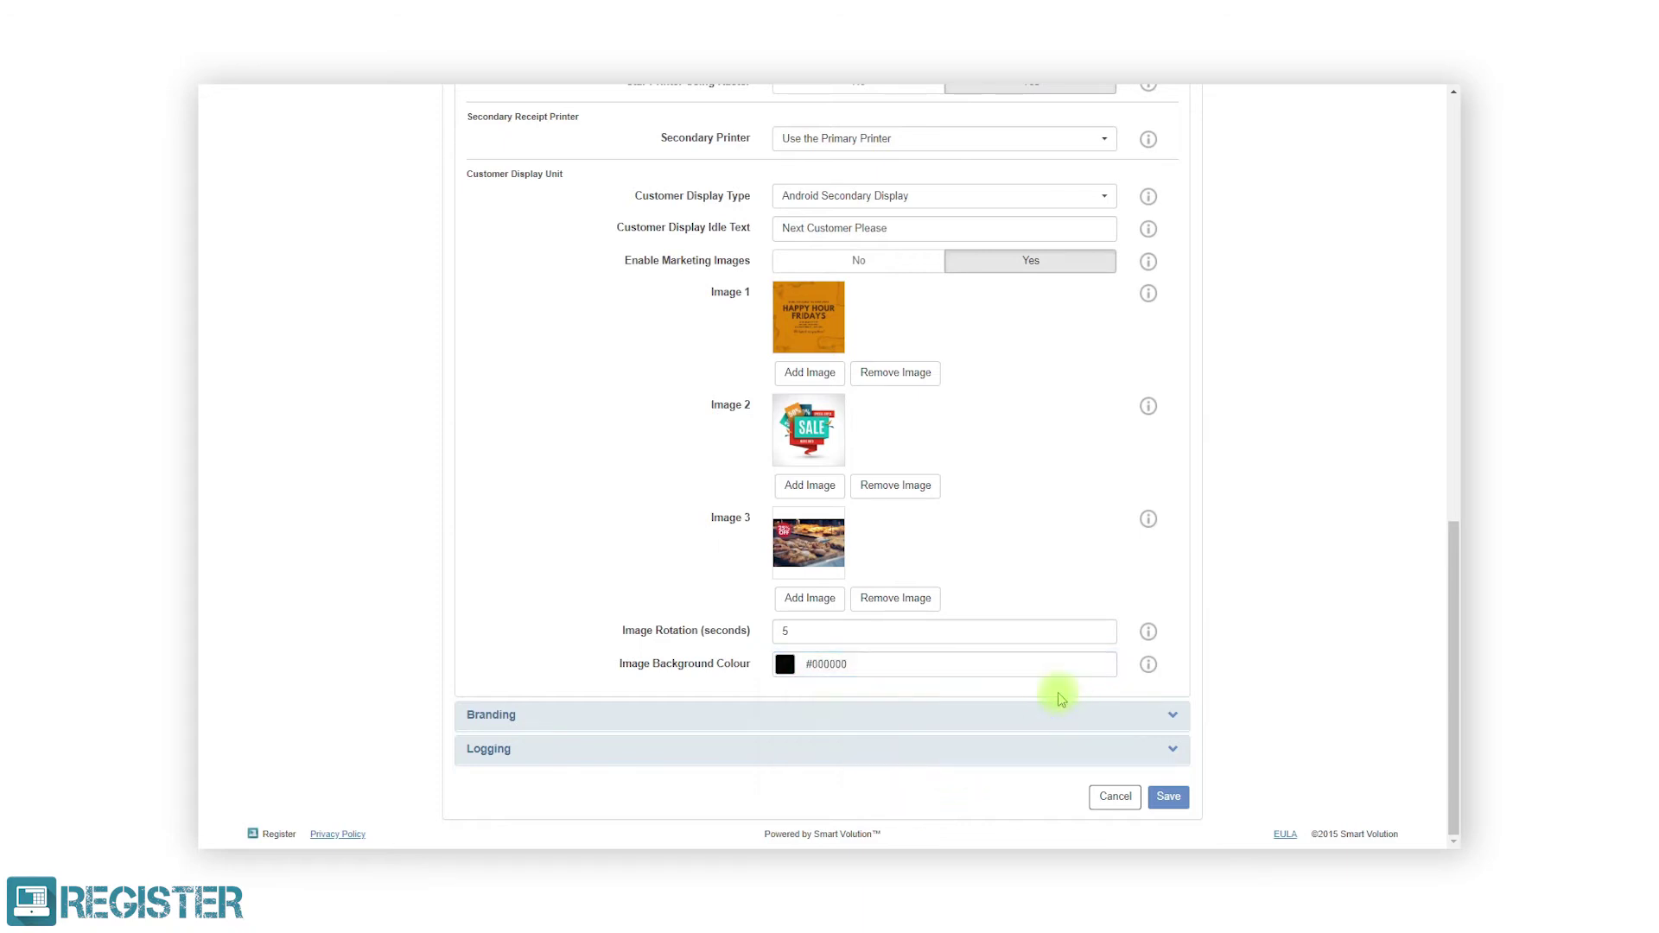
- Set the image background colour to #FFFFFF and save the profile
left_click(1056, 663)
double_click(821, 664)
key("BackSpace")
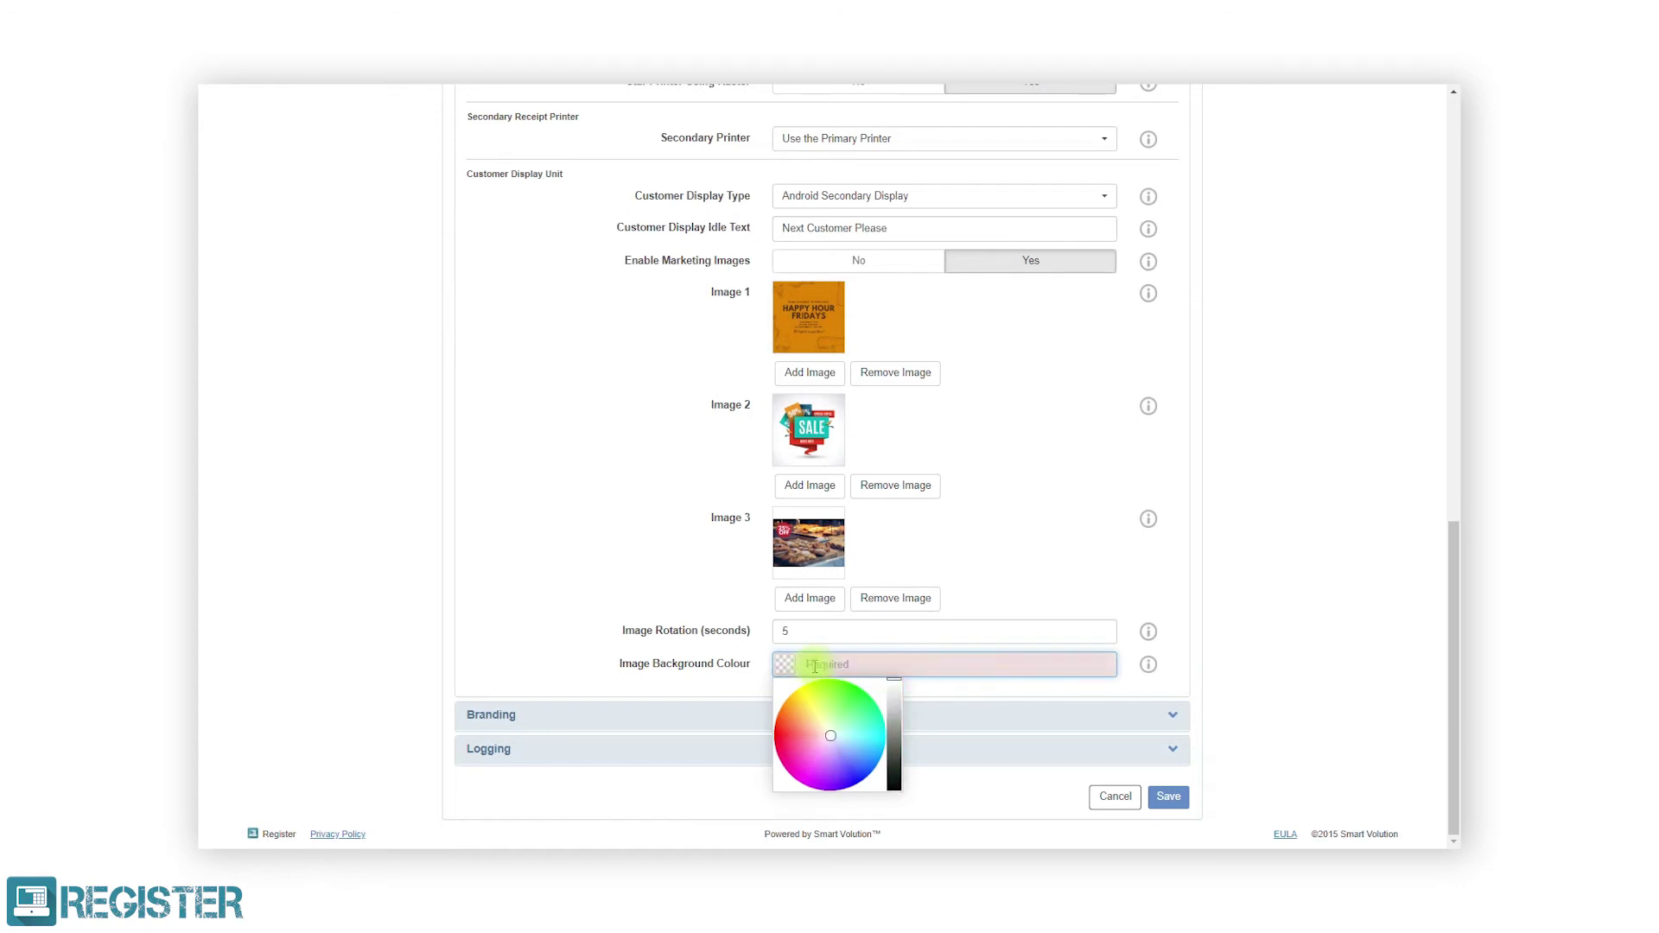
type("#FFFFFF")
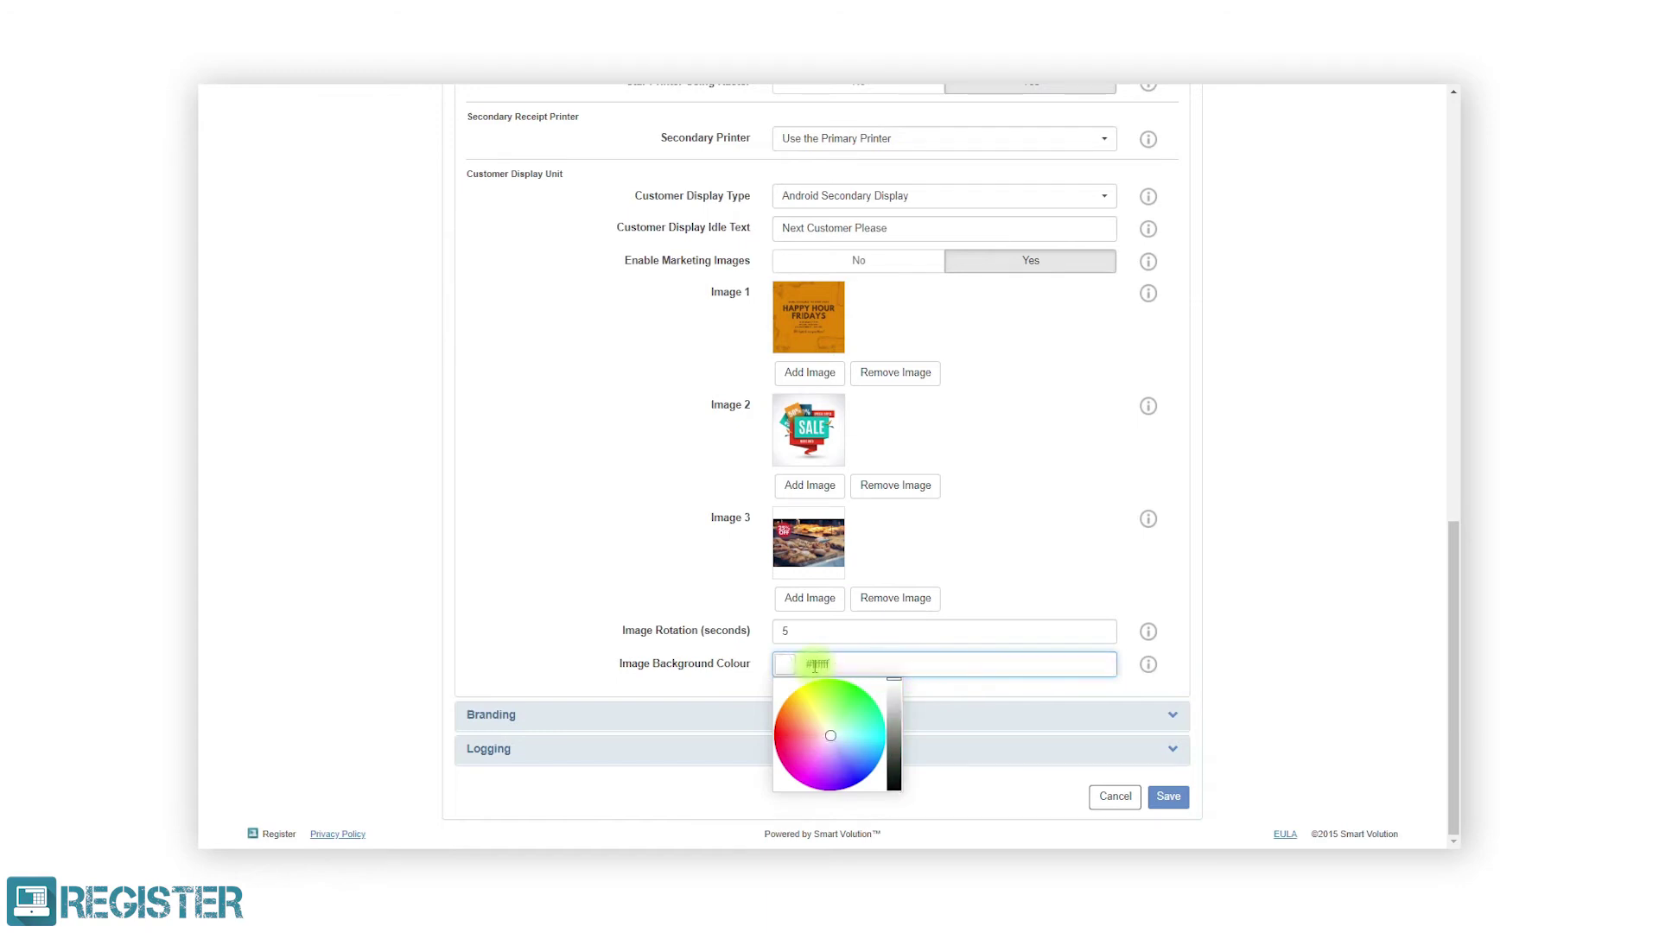
key("Return")
left_click(1168, 797)
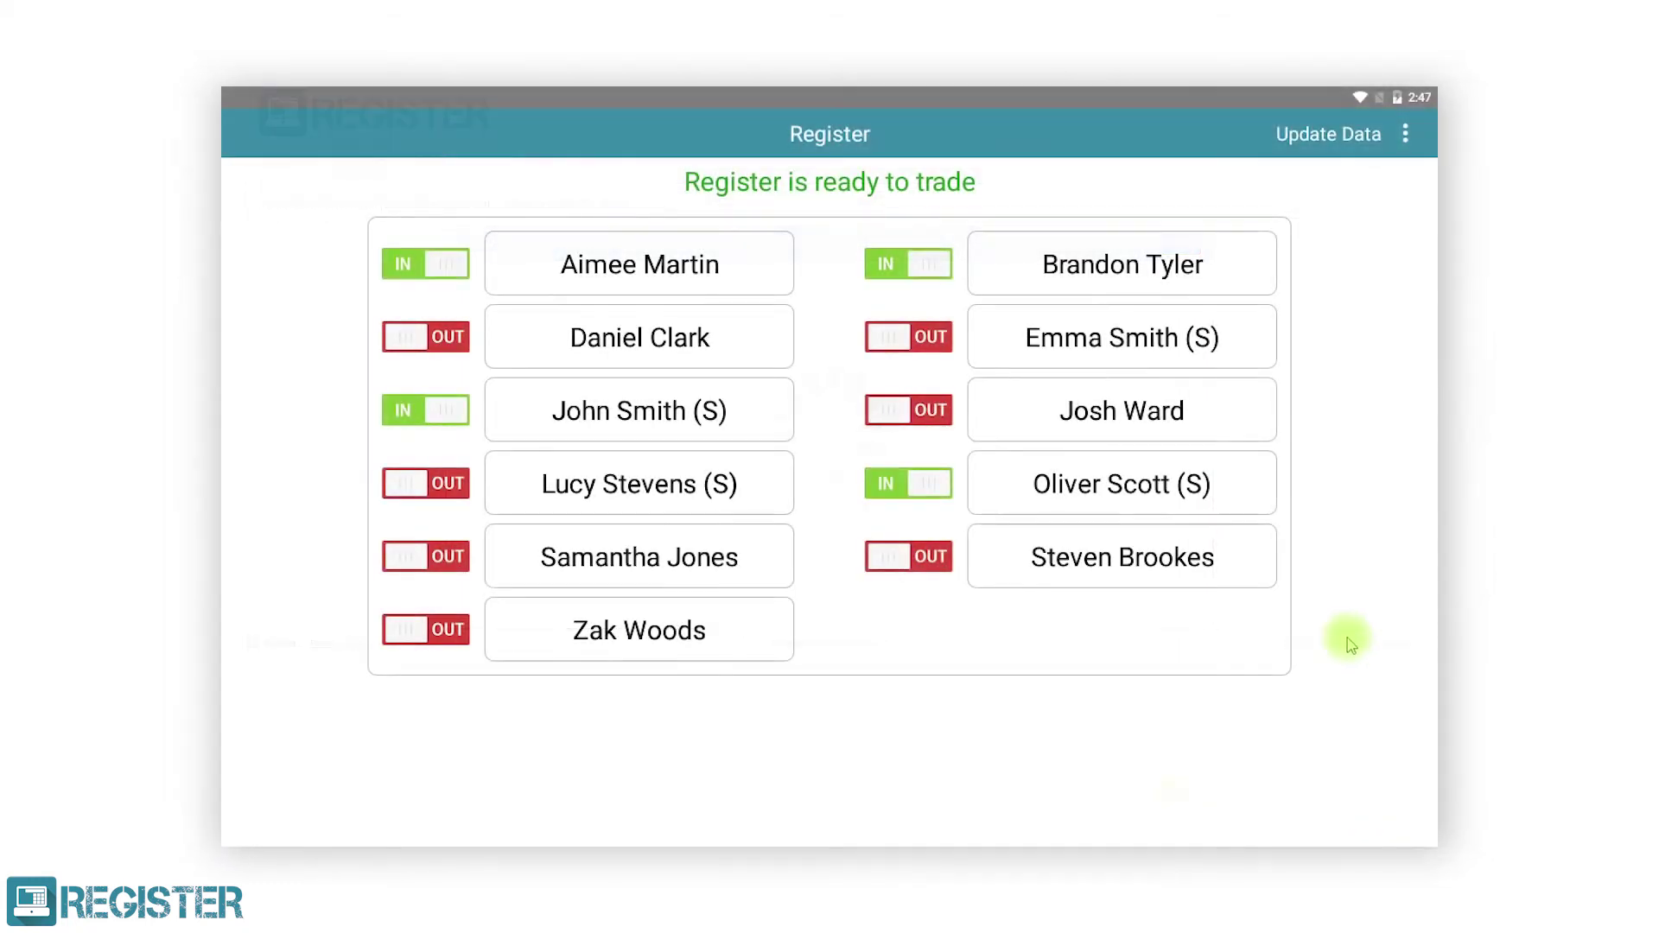
- Run Update Data on the till to pull in the updated profile
left_click(1321, 145)
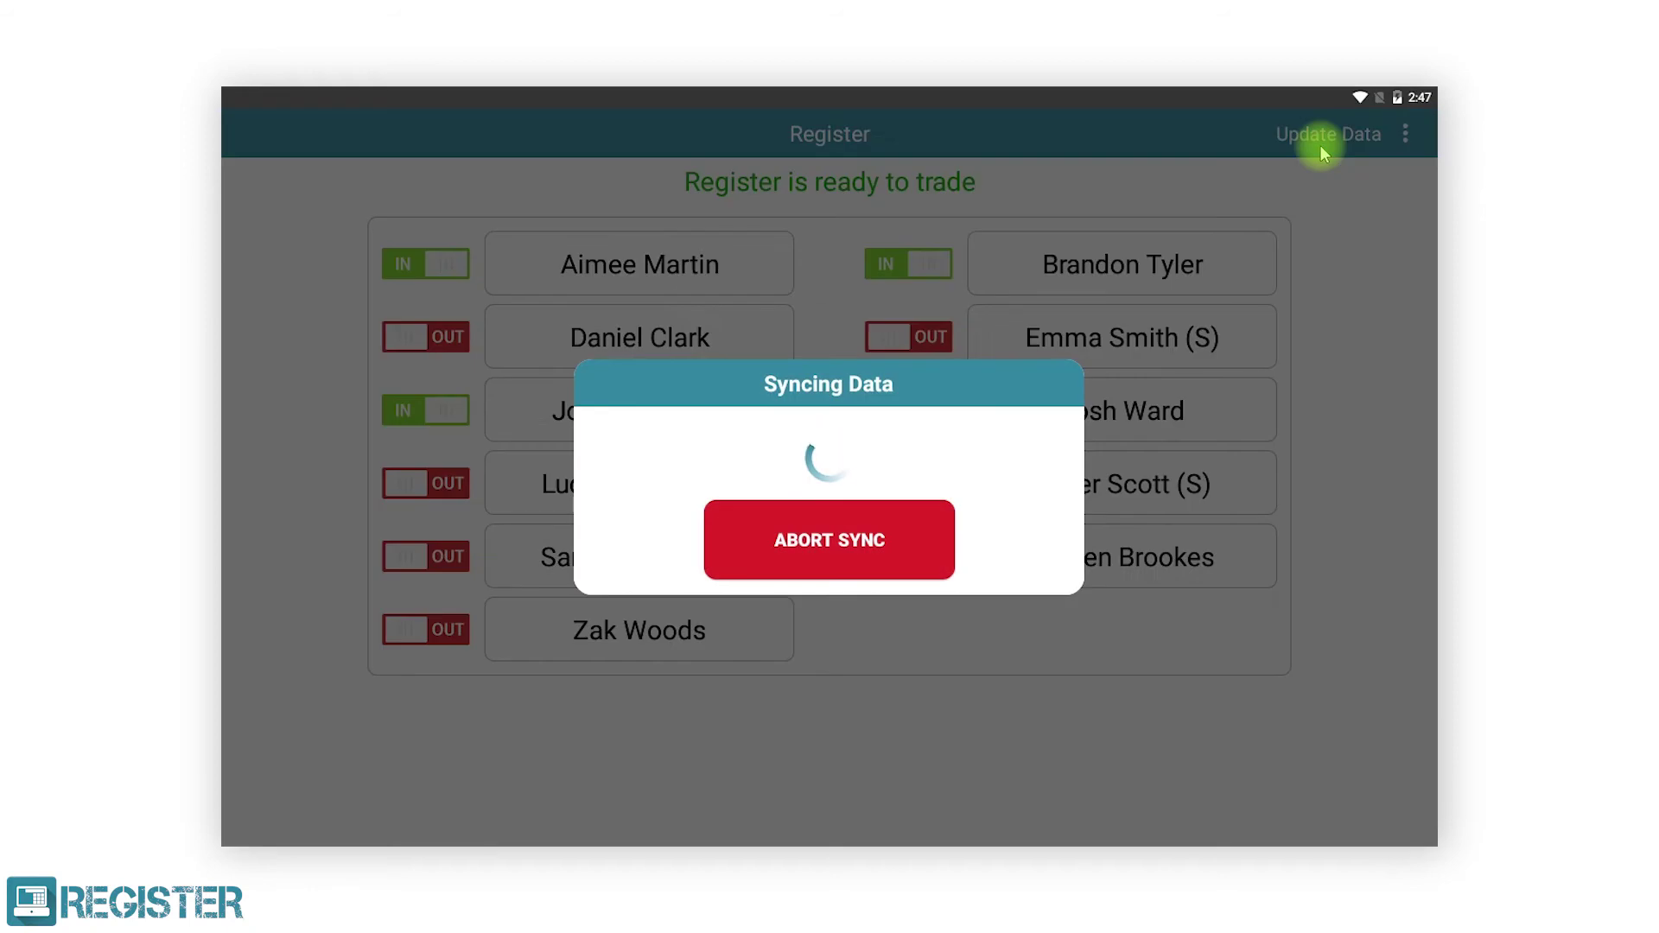